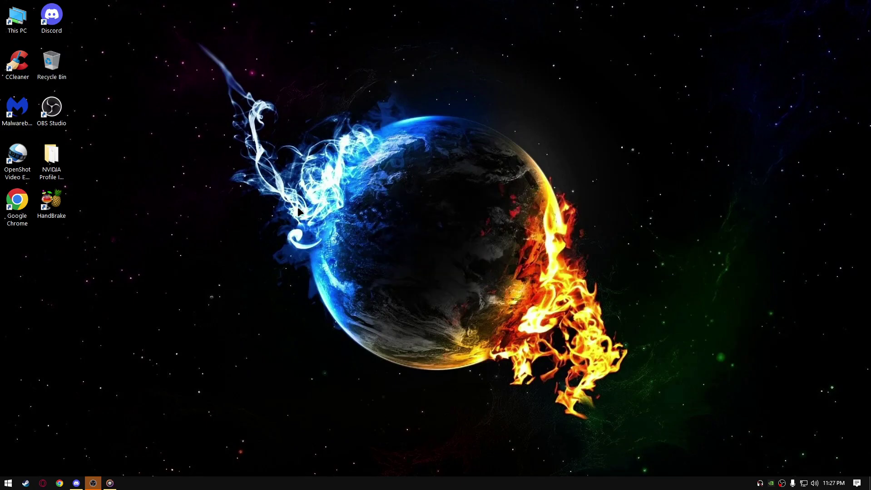
- Refresh the desktop three times from its context menu and bring up the Start menu
{"action": "right_click", "coordinate": [298, 212]}
{"action": "left_click", "coordinate": [330, 237]}
{"action": "right_click", "coordinate": [293, 241]}
{"action": "left_click", "coordinate": [313, 270]}
{"action": "right_click", "coordinate": [291, 263]}
{"action": "left_click", "coordinate": [310, 285]}
{"action": "left_click", "coordinate": [7, 482]}
- In Advanced display settings, confirm the refresh rate stays at 164.998 Hz, then return to Display
{"action": "left_click", "coordinate": [11, 445]}
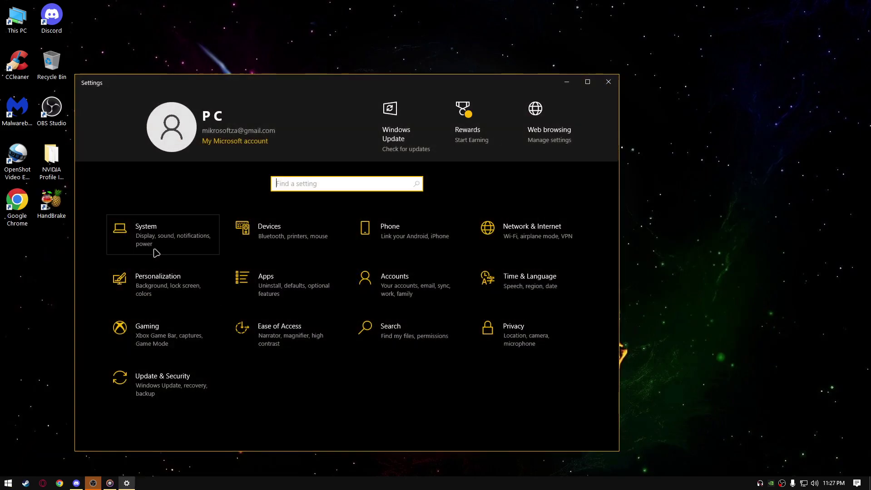
{"action": "left_click", "coordinate": [159, 247]}
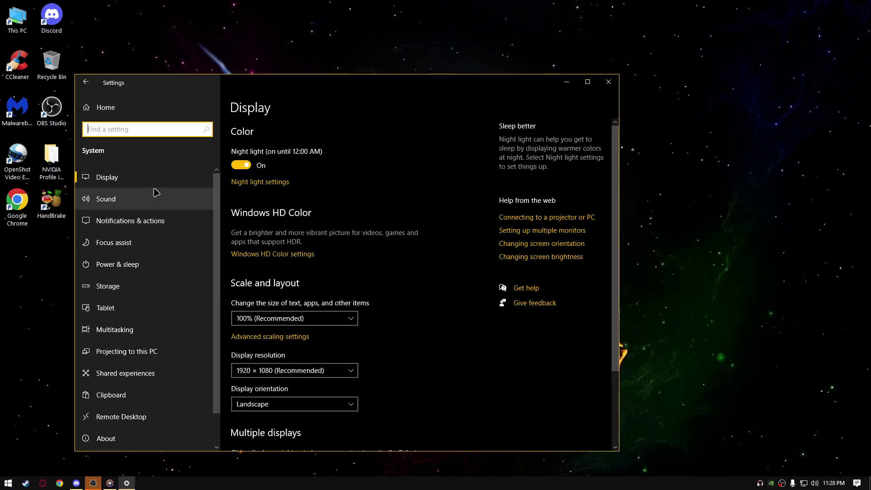
{"action": "scroll", "coordinate": [302, 267], "scroll_direction": "down", "scroll_amount": 3}
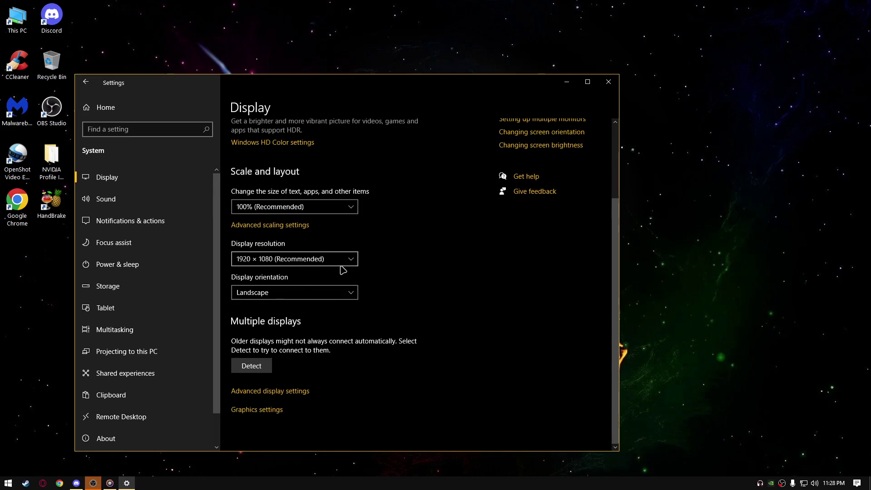
{"action": "left_click", "coordinate": [286, 390]}
{"action": "left_click", "coordinate": [199, 398]}
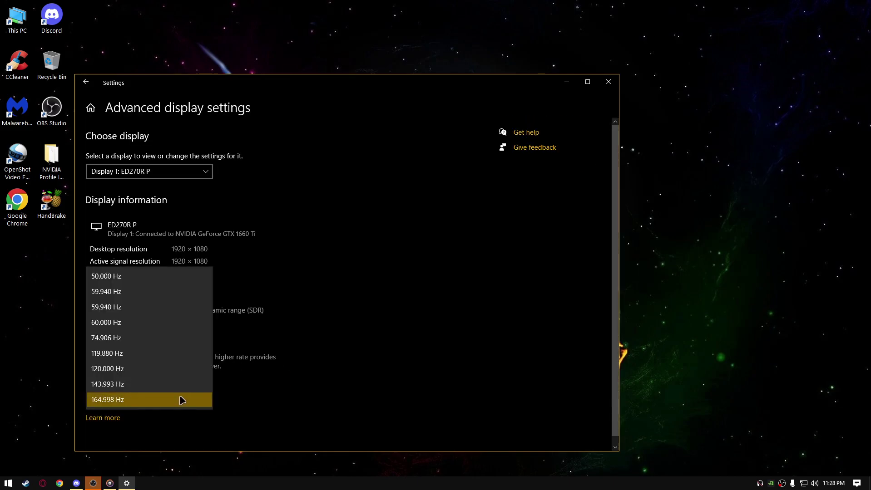
{"action": "left_click", "coordinate": [181, 400]}
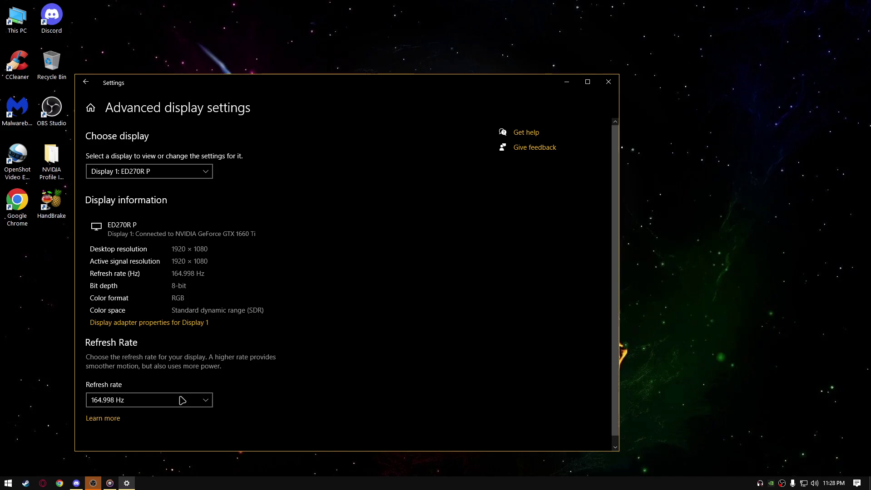
{"action": "left_click", "coordinate": [86, 83]}
{"action": "scroll", "coordinate": [360, 299], "scroll_direction": "down", "scroll_amount": 3}
- In Graphics settings, remove the existing csgo.exe entry from the preference list
{"action": "left_click", "coordinate": [274, 410]}
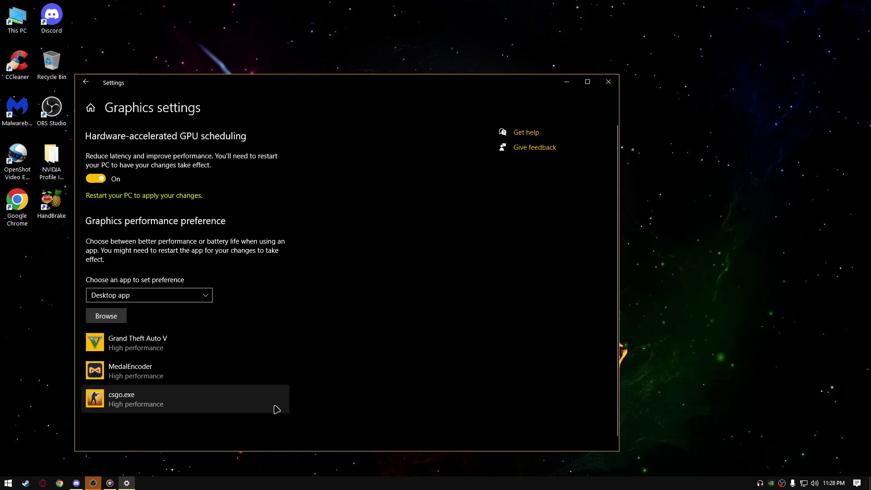
{"action": "left_click", "coordinate": [216, 347]}
{"action": "left_click", "coordinate": [169, 440]}
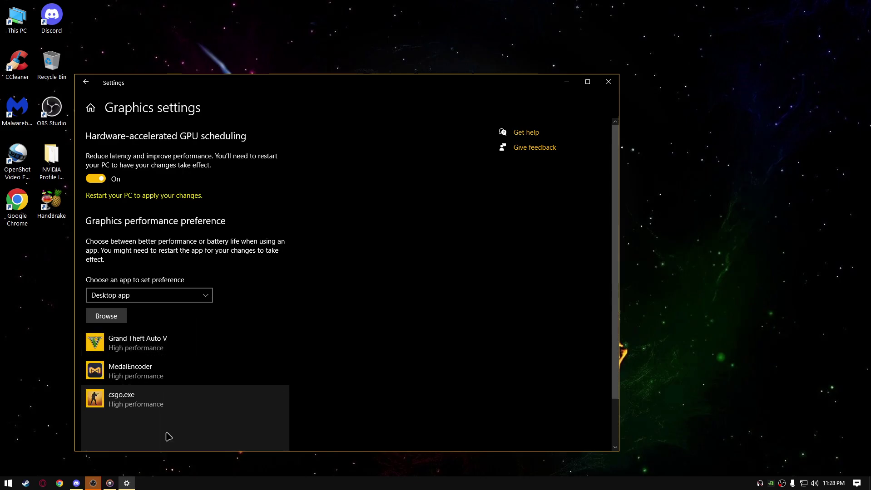
{"action": "left_click", "coordinate": [262, 446]}
- Re-add csgo.exe with a High performance graphics preference, then return to Display settings
{"action": "left_click", "coordinate": [113, 314]}
{"action": "double_click", "coordinate": [214, 190]}
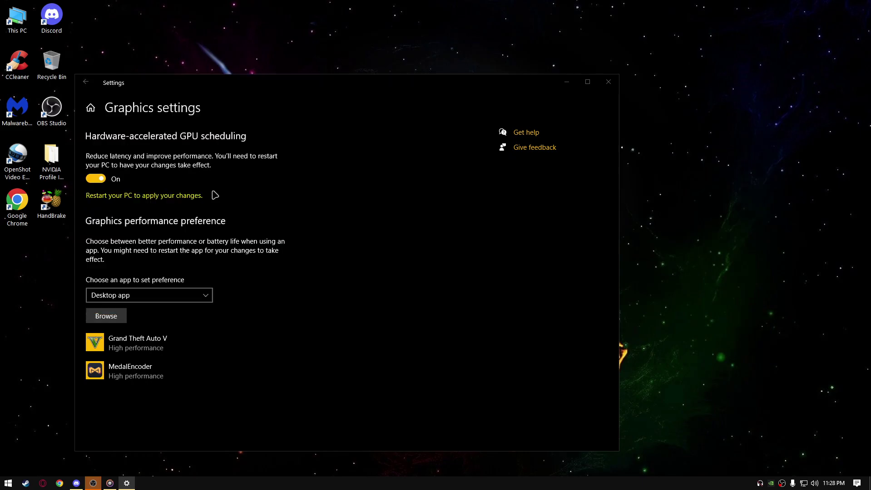
{"action": "left_click", "coordinate": [229, 397]}
{"action": "left_click", "coordinate": [270, 283]}
{"action": "left_click", "coordinate": [305, 317]}
{"action": "scroll", "coordinate": [307, 223], "scroll_direction": "up", "scroll_amount": 2}
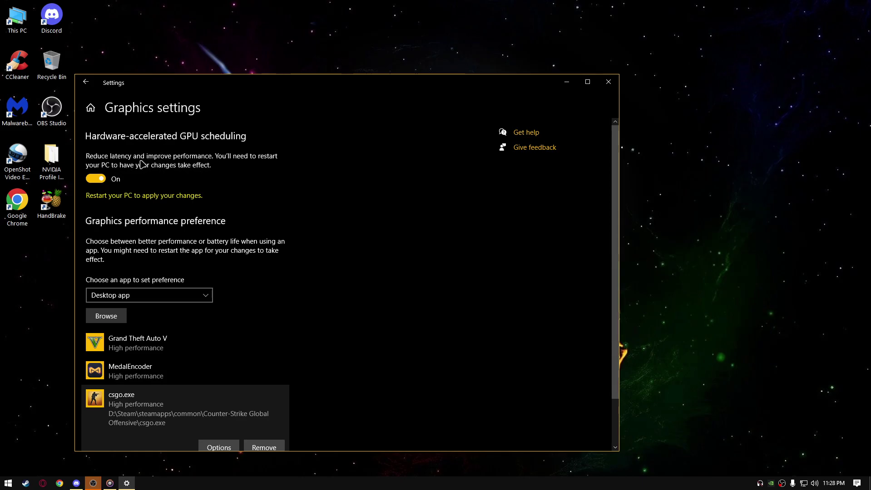
{"action": "left_click", "coordinate": [86, 83]}
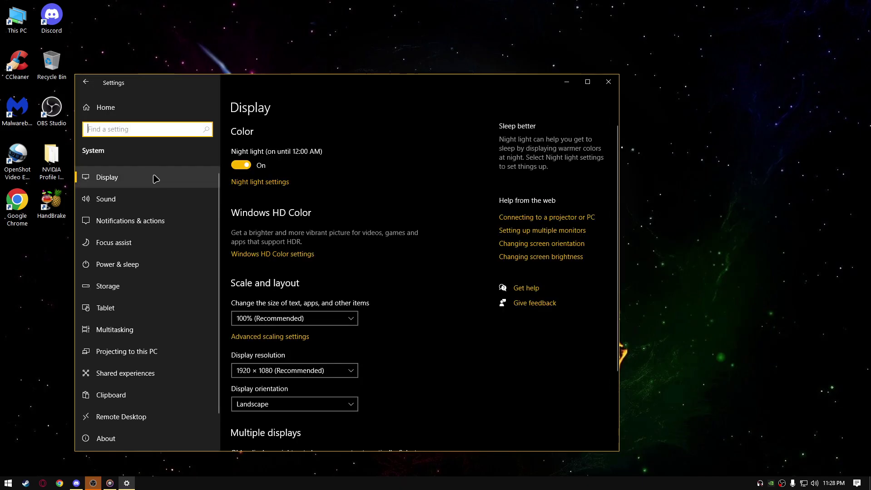
- Look through the Notifications & actions and Focus assist settings pages
{"action": "left_click", "coordinate": [162, 223]}
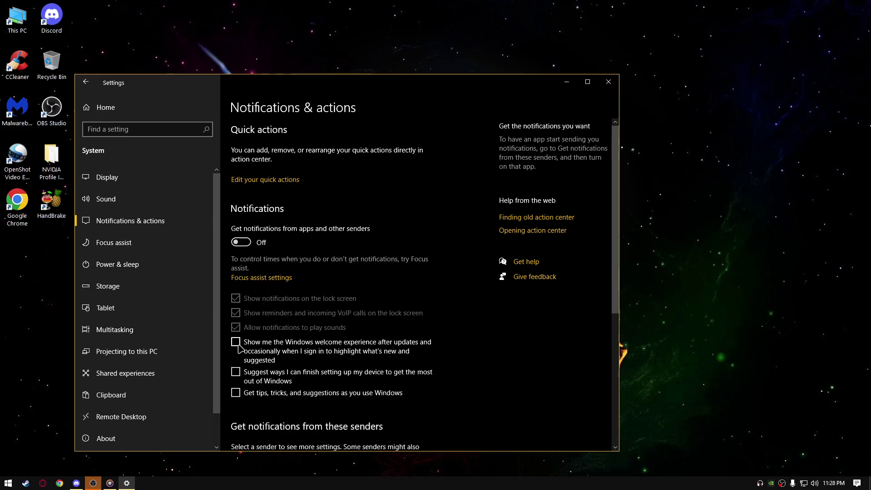
{"action": "scroll", "coordinate": [244, 227], "scroll_direction": "down", "scroll_amount": 3}
{"action": "scroll", "coordinate": [244, 231], "scroll_direction": "down", "scroll_amount": 2}
{"action": "left_click", "coordinate": [184, 246]}
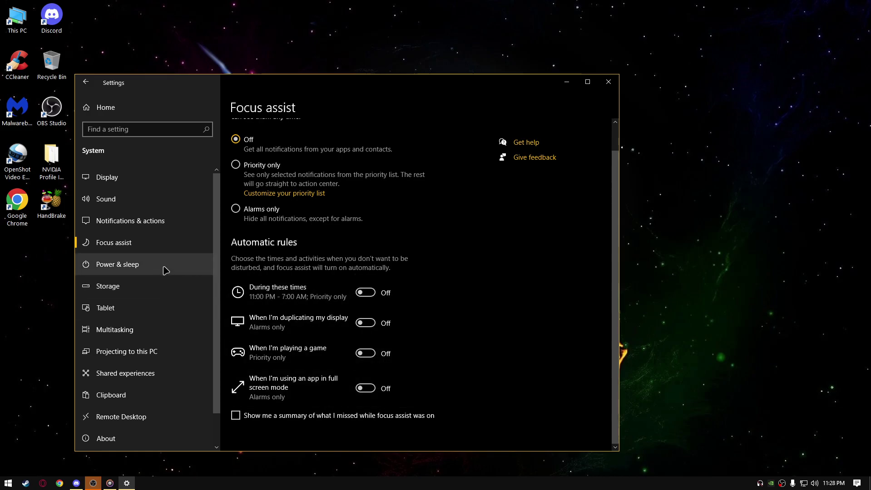
- Confirm the High performance power plan in Additional power settings and close that window
{"action": "left_click", "coordinate": [164, 268]}
{"action": "left_click", "coordinate": [509, 205]}
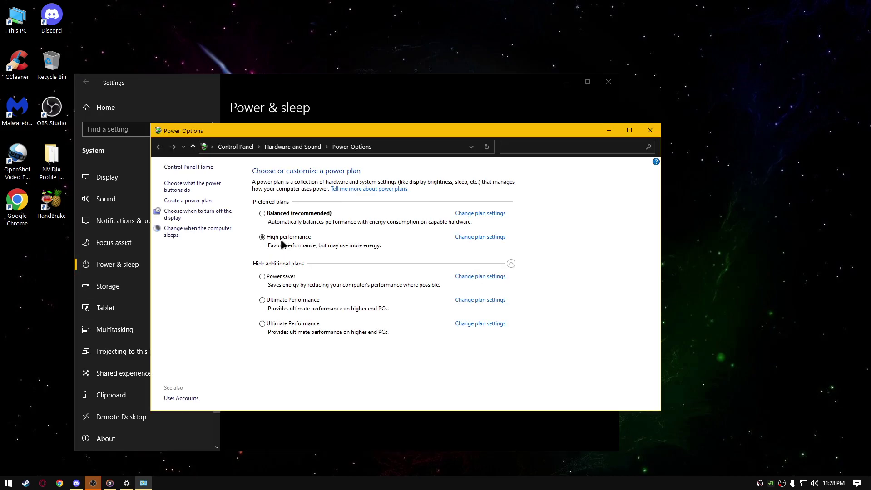
{"action": "left_click", "coordinate": [650, 130]}
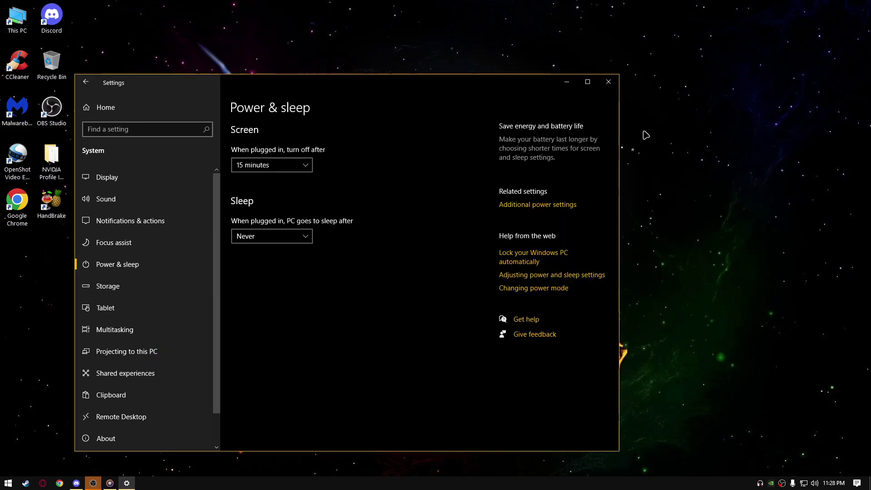
- Remove the default temporary files, thumbnails and Defender files under Storage, then return to Storage
{"action": "left_click", "coordinate": [171, 285]}
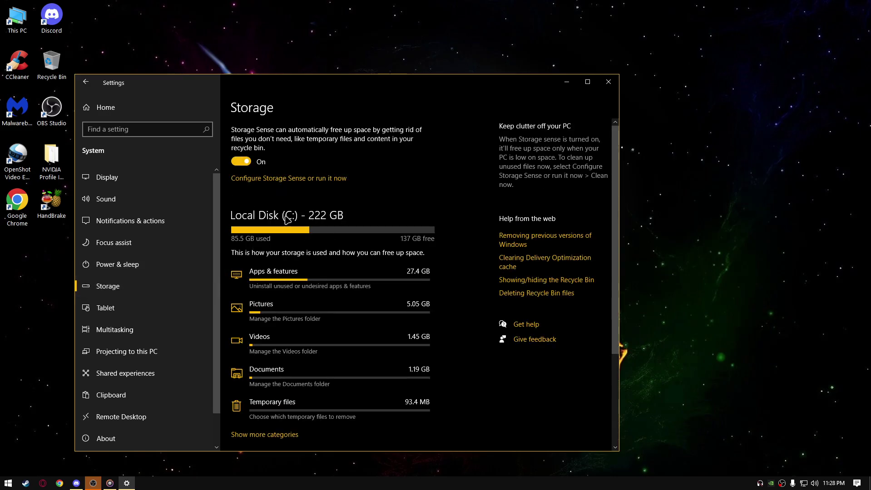
{"action": "scroll", "coordinate": [286, 273], "scroll_direction": "down", "scroll_amount": 3}
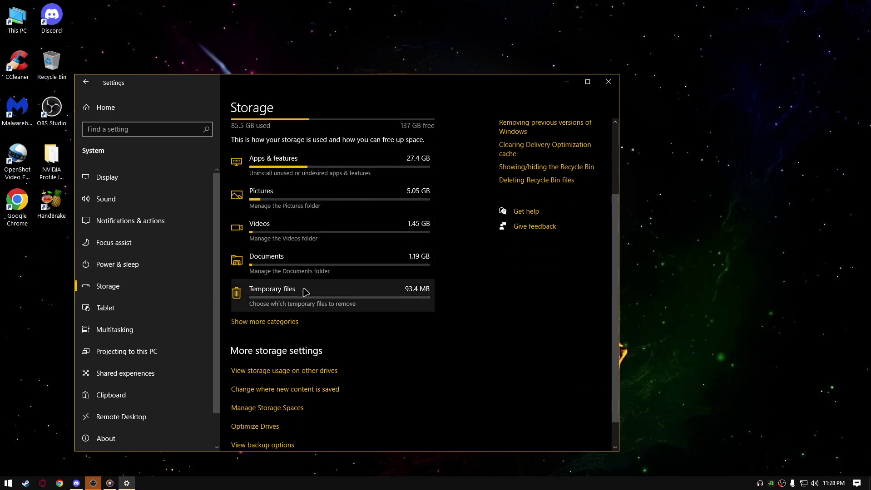
{"action": "left_click", "coordinate": [305, 295]}
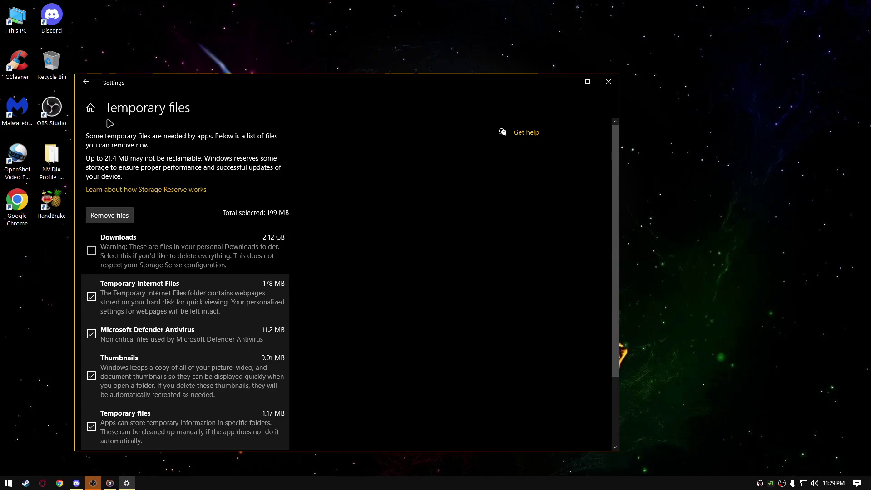
{"action": "left_click", "coordinate": [114, 220]}
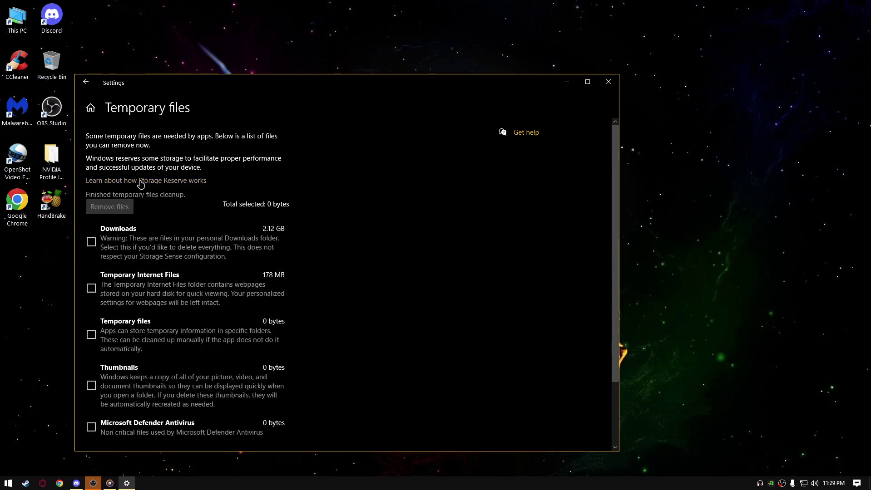
{"action": "left_click", "coordinate": [85, 82]}
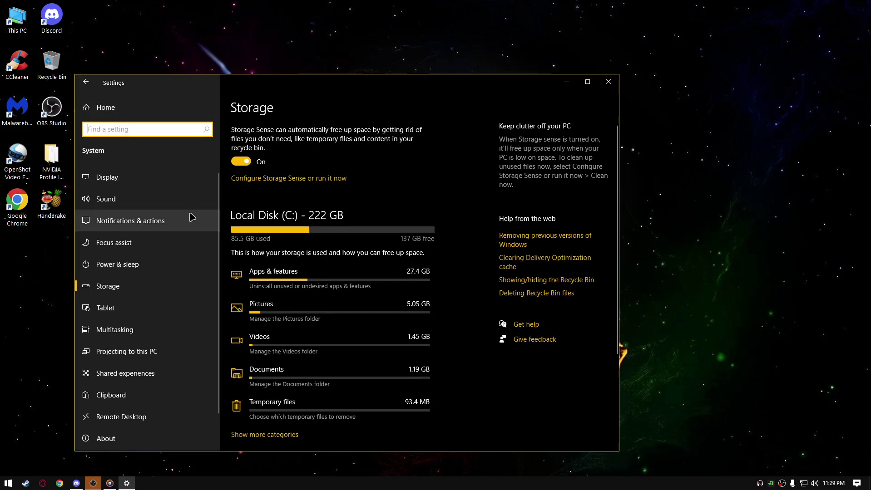
- Step through Tablet, Multitasking, Projecting, Shared experiences, Clipboard and Remote Desktop pages to About
{"action": "left_click", "coordinate": [179, 313]}
{"action": "left_click", "coordinate": [275, 146]}
{"action": "left_click", "coordinate": [276, 144]}
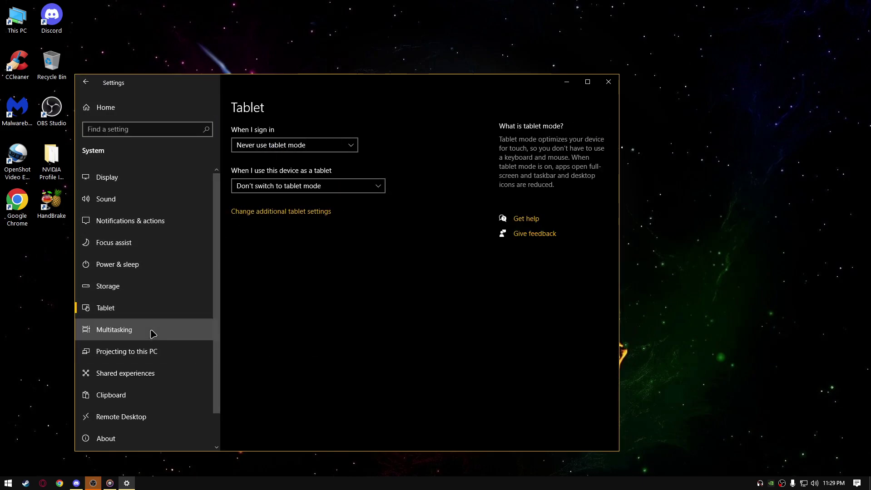
{"action": "left_click", "coordinate": [155, 330]}
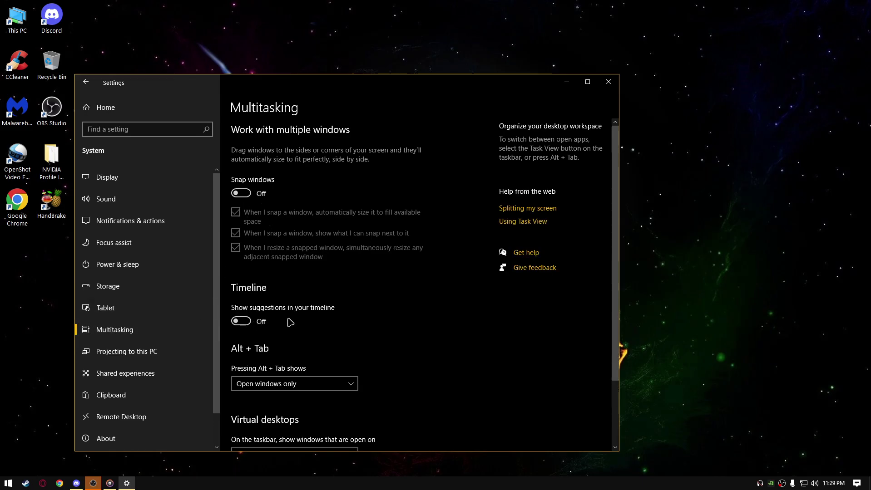
{"action": "scroll", "coordinate": [254, 325], "scroll_direction": "down", "scroll_amount": 2}
{"action": "left_click", "coordinate": [173, 350]}
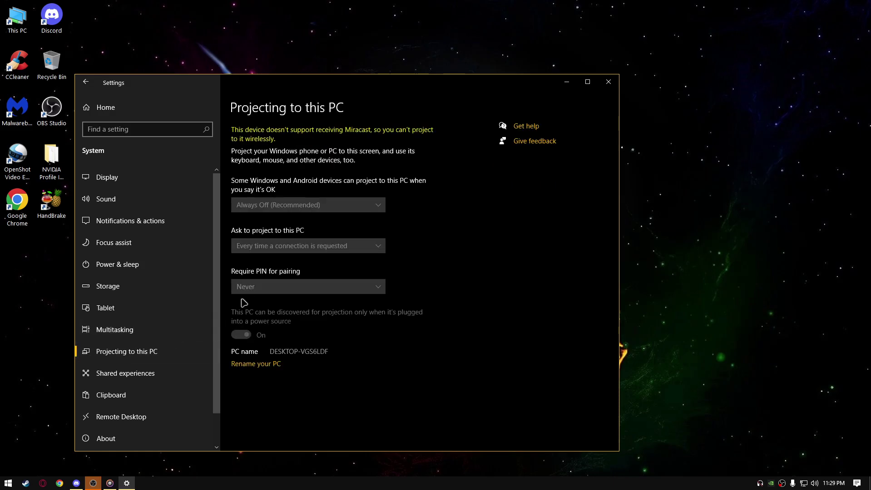
{"action": "left_click", "coordinate": [175, 373]}
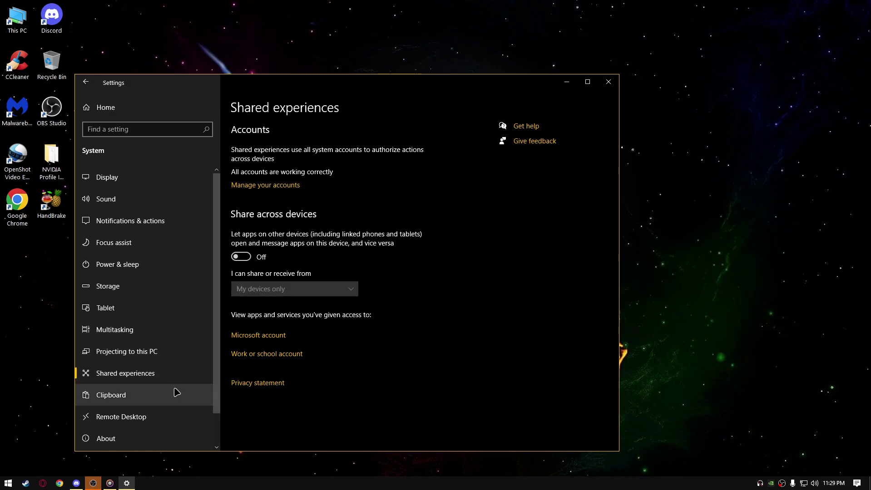
{"action": "left_click", "coordinate": [168, 403]}
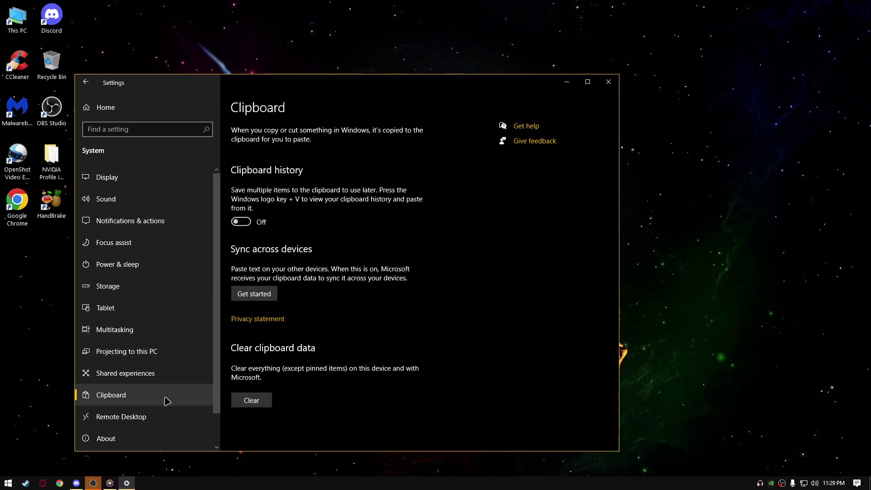
{"action": "left_click", "coordinate": [167, 417]}
{"action": "scroll", "coordinate": [182, 317], "scroll_direction": "down", "scroll_amount": 1}
{"action": "left_click", "coordinate": [152, 402]}
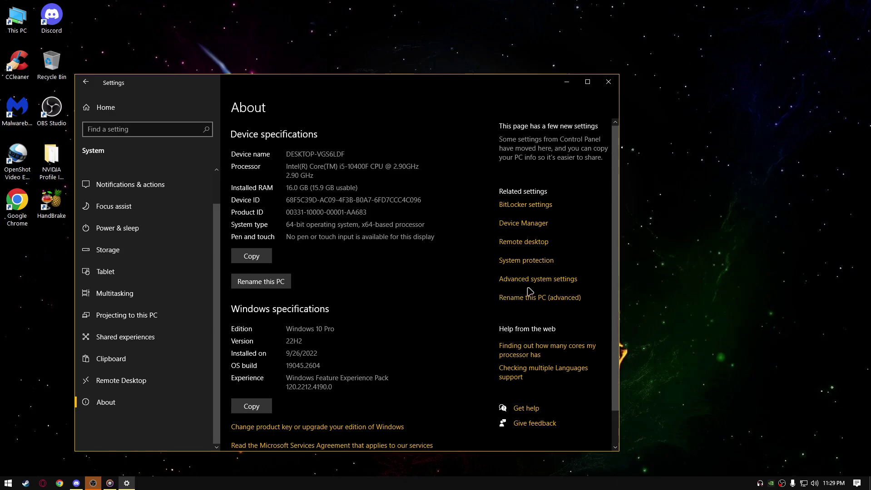
- Apply custom visual effects keeping only thumbnails and smooth edges of screen fonts
{"action": "left_click", "coordinate": [530, 281]}
{"action": "left_click", "coordinate": [239, 155]}
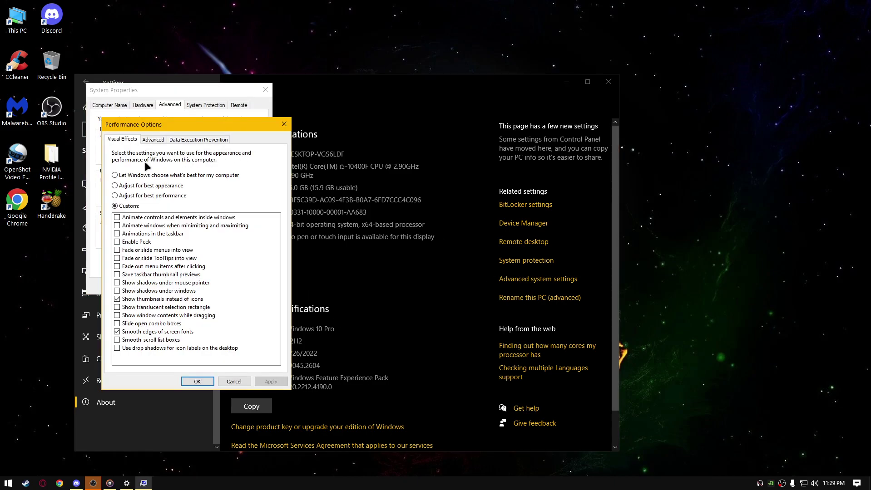
{"action": "left_click_drag", "start_coordinate": [160, 127], "coordinate": [309, 133]}
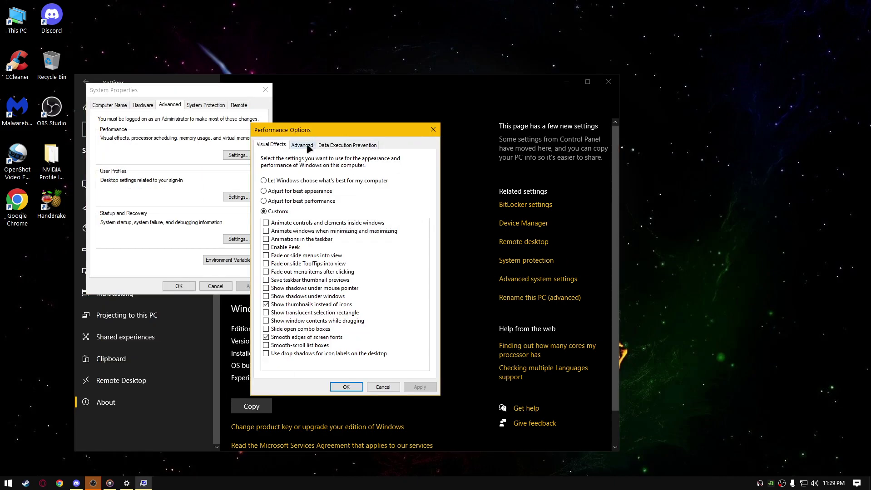
{"action": "left_click", "coordinate": [284, 202]}
{"action": "left_click", "coordinate": [284, 210]}
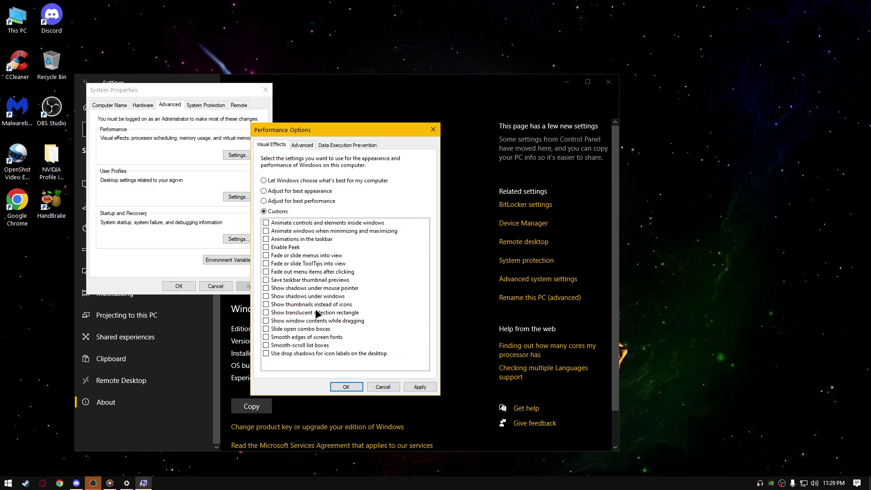
{"action": "left_click", "coordinate": [267, 338]}
{"action": "left_click", "coordinate": [266, 305]}
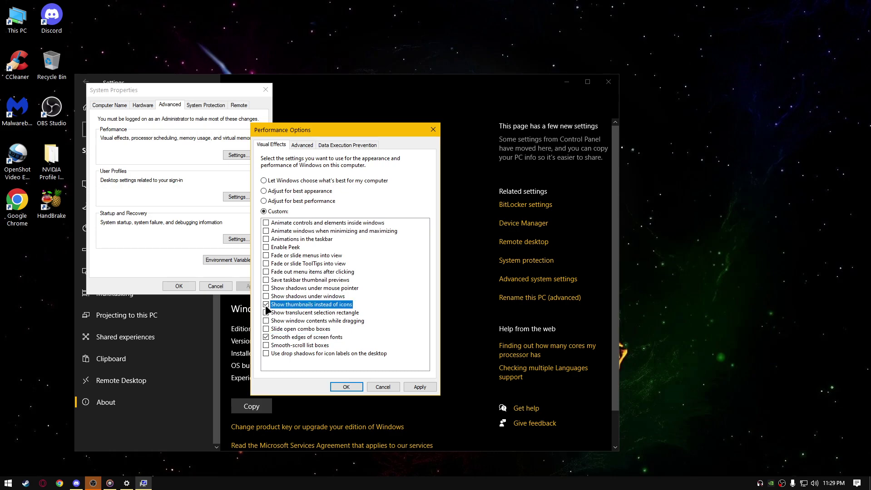
{"action": "left_click", "coordinate": [406, 386]}
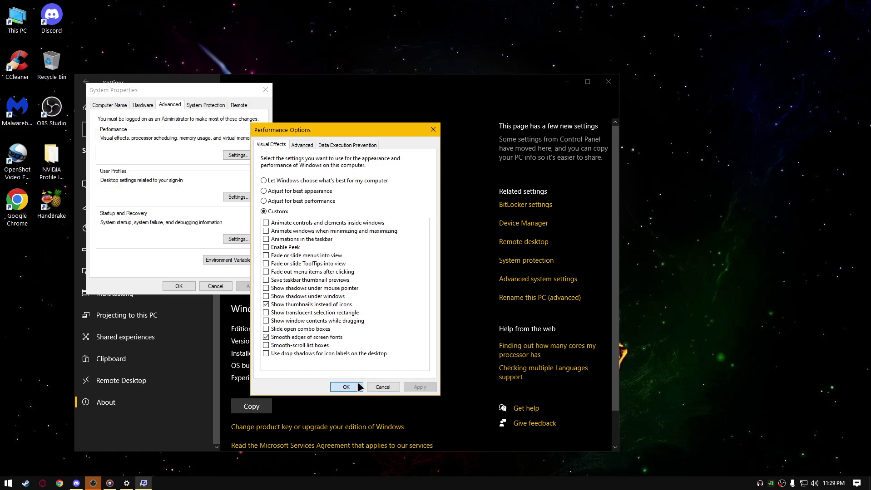
- Keep processor scheduling on Programs and bring up the Virtual Memory settings
{"action": "left_click", "coordinate": [303, 144]}
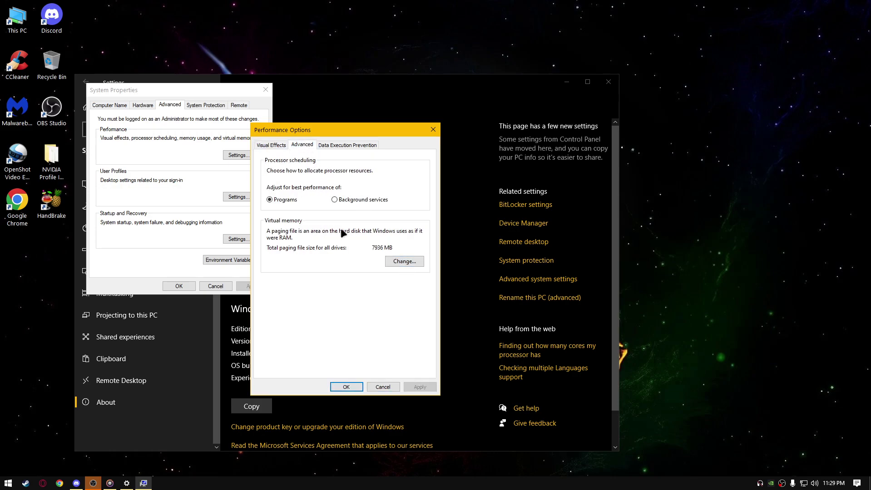
{"action": "left_click", "coordinate": [290, 202]}
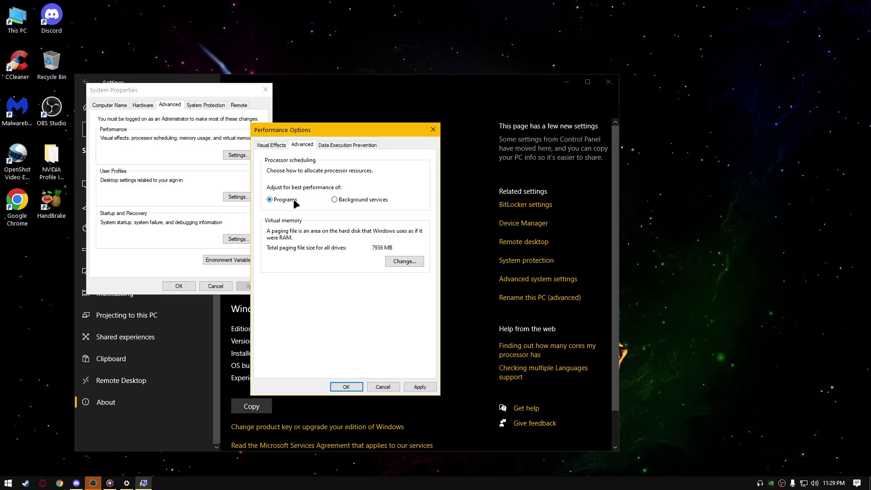
{"action": "left_click", "coordinate": [402, 263]}
- Set no paging file on the D: 1TB drive and accept the restart warning
{"action": "left_click", "coordinate": [308, 172]}
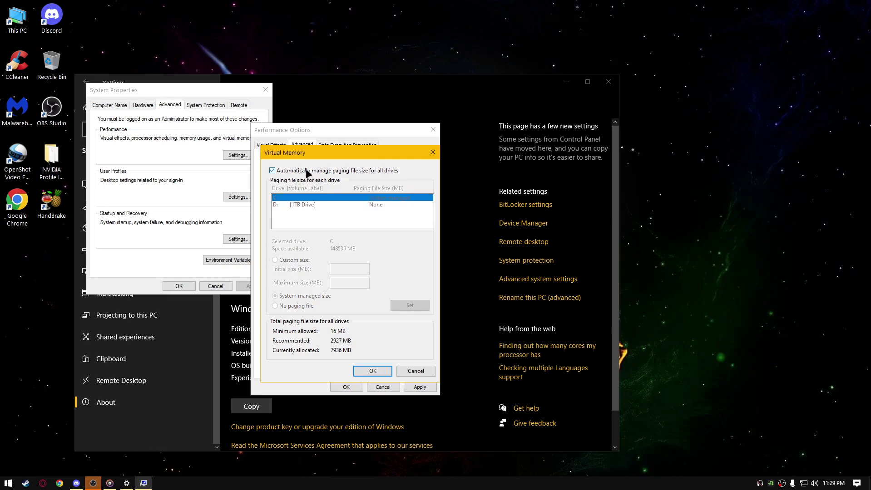
{"action": "left_click", "coordinate": [331, 173]}
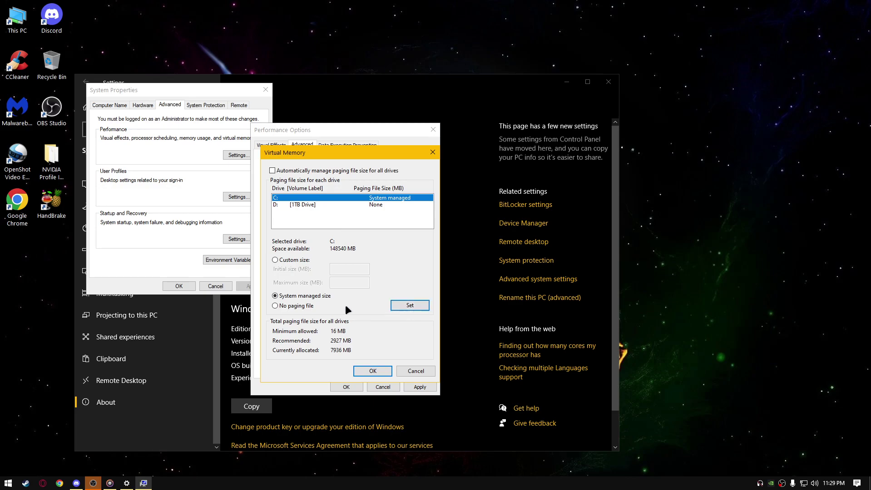
{"action": "left_click", "coordinate": [314, 205]}
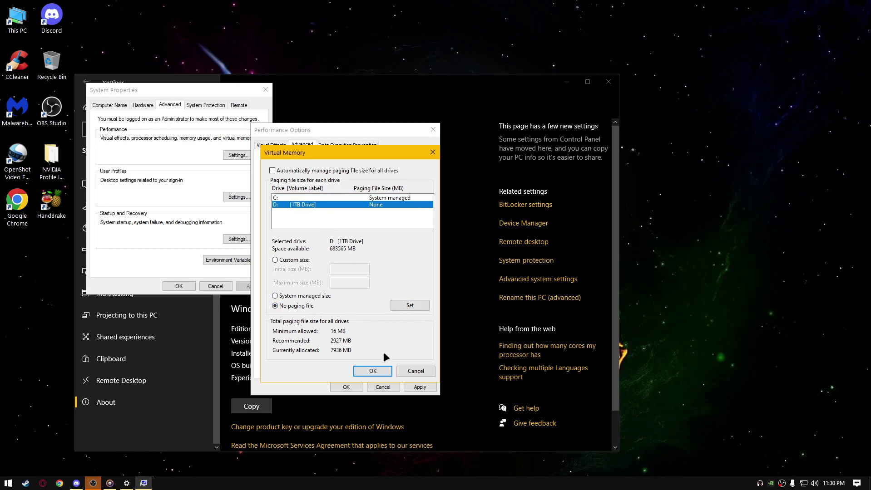
{"action": "left_click", "coordinate": [379, 370]}
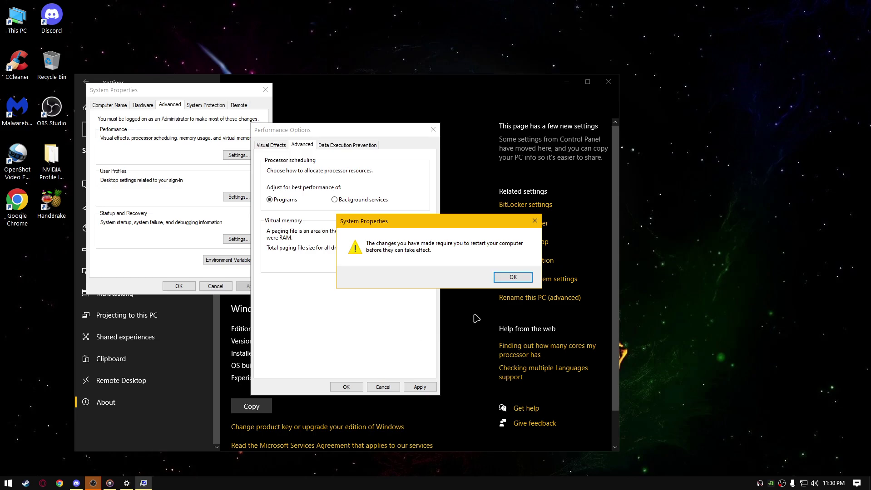
{"action": "left_click", "coordinate": [512, 277]}
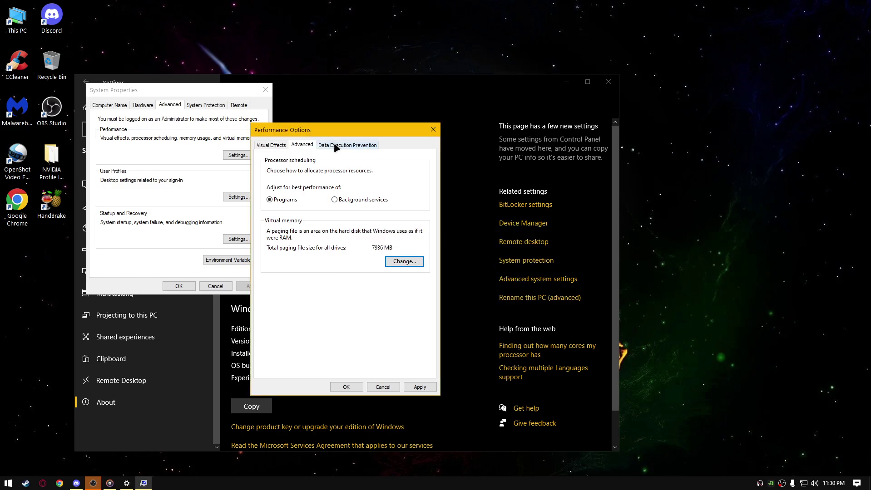
- Close Performance Options, System Properties and Settings, keeping changes without restarting
{"action": "left_click", "coordinate": [334, 144]}
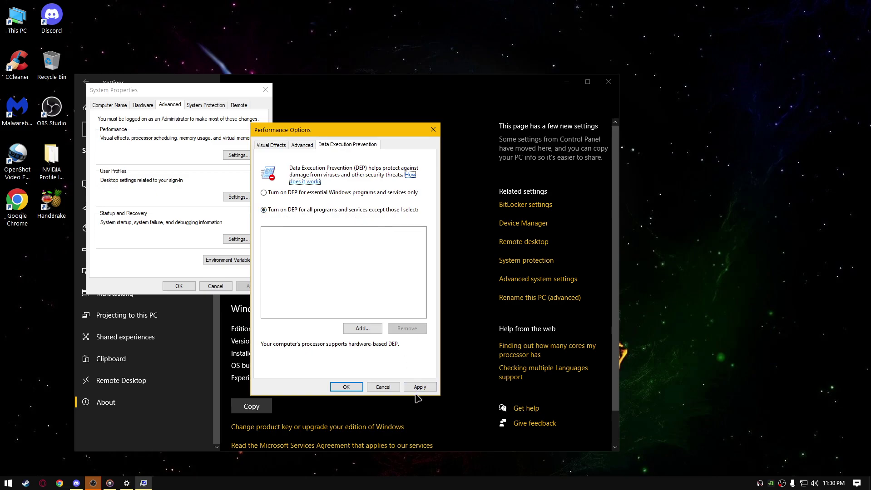
{"action": "left_click", "coordinate": [346, 387]}
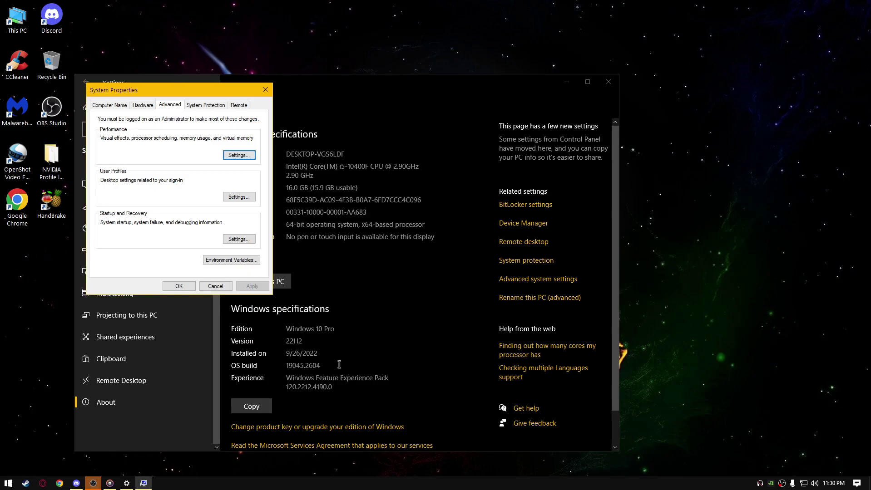
{"action": "left_click", "coordinate": [187, 285]}
{"action": "left_click", "coordinate": [483, 254]}
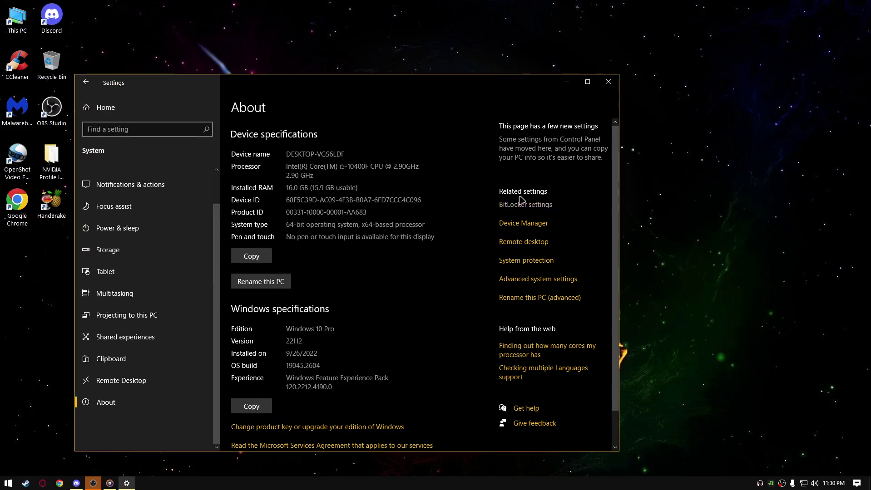
{"action": "left_click", "coordinate": [608, 83]}
{"action": "right_click", "coordinate": [191, 160]}
- Launch Device Manager via Win+X, expand System devices and select High precision event timer
{"action": "left_click", "coordinate": [207, 188]}
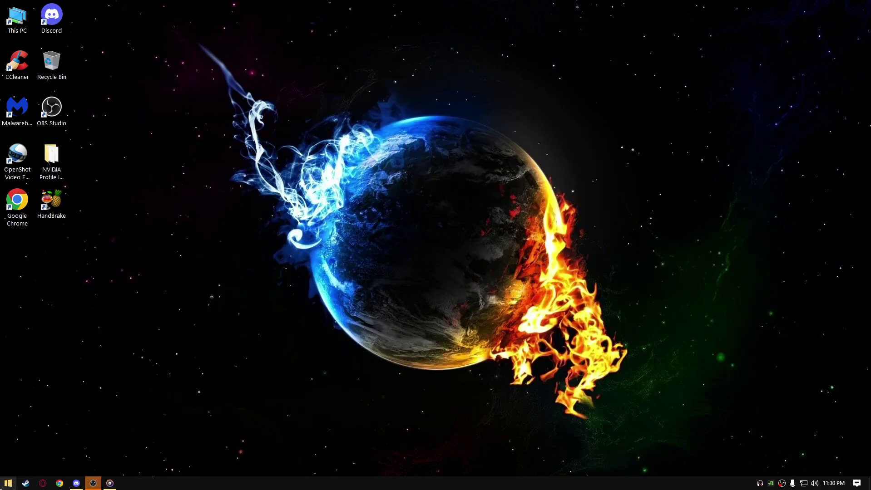
{"action": "right_click", "coordinate": [8, 483]}
{"action": "left_click", "coordinate": [67, 292]}
{"action": "scroll", "coordinate": [136, 221], "scroll_direction": "down", "scroll_amount": 3}
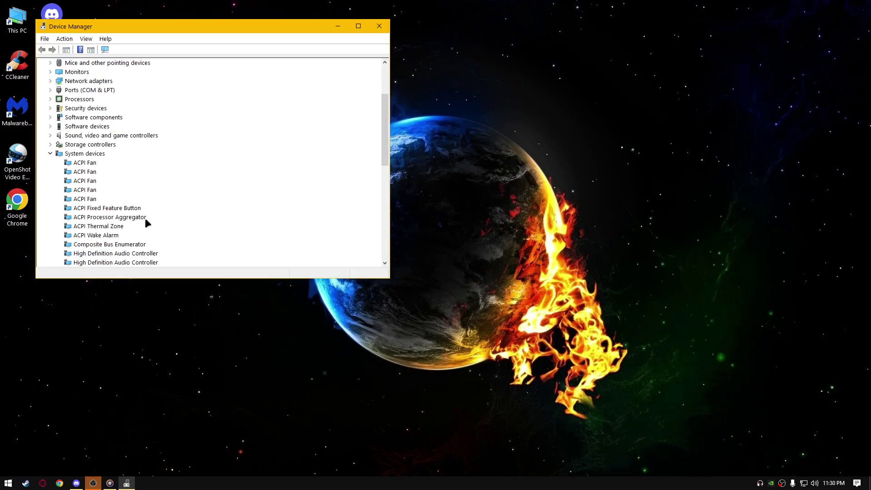
{"action": "double_click", "coordinate": [100, 154]}
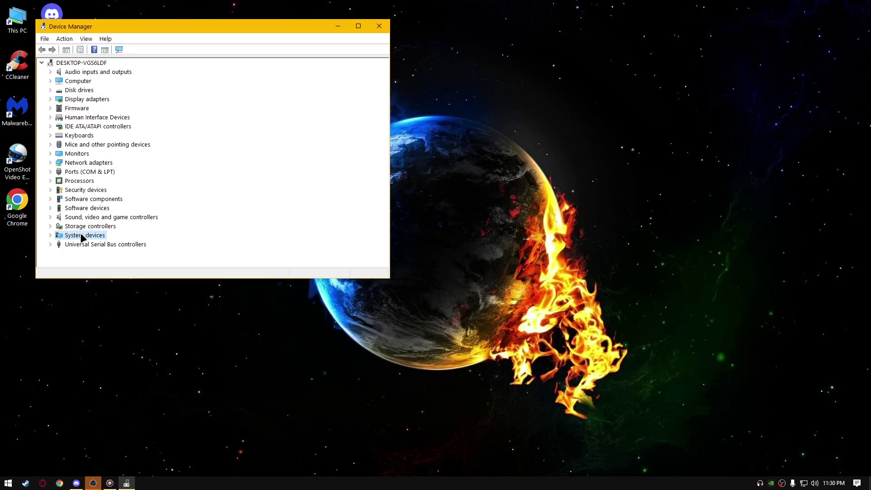
{"action": "double_click", "coordinate": [82, 236]}
{"action": "left_click", "coordinate": [101, 181]}
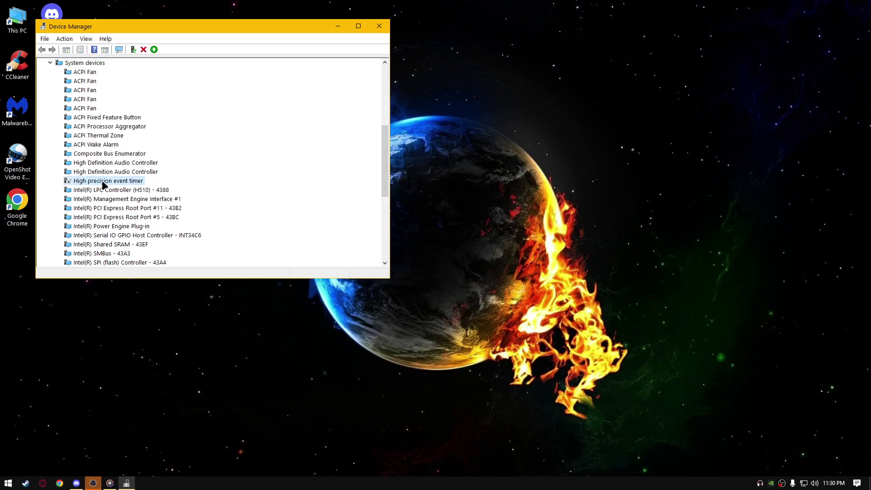
- Close Device Manager and refresh the desktop four times
{"action": "left_click", "coordinate": [379, 26]}
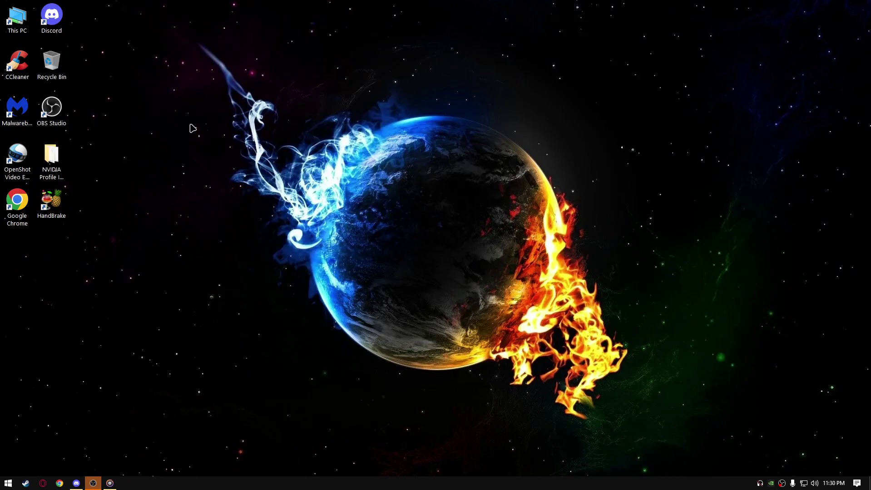
{"action": "right_click", "coordinate": [190, 124]}
{"action": "left_click", "coordinate": [215, 153]}
{"action": "right_click", "coordinate": [177, 148]}
{"action": "left_click", "coordinate": [194, 175]}
{"action": "right_click", "coordinate": [172, 155]}
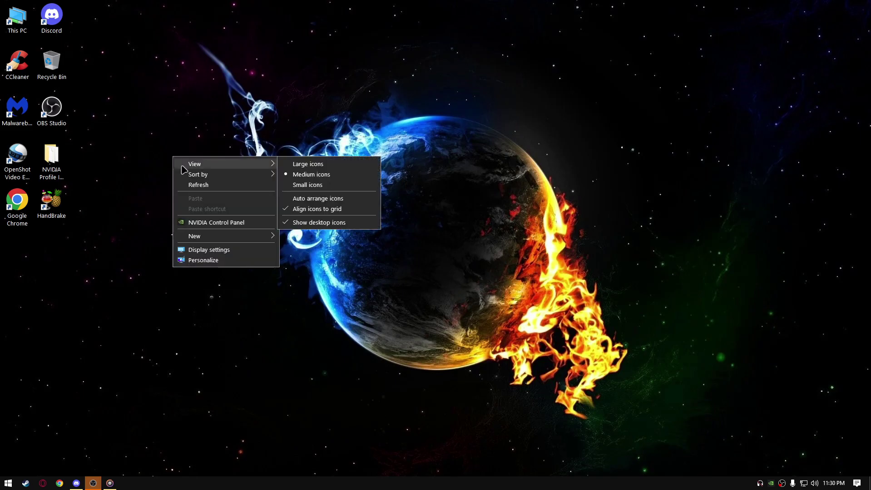
{"action": "left_click", "coordinate": [190, 185]}
{"action": "right_click", "coordinate": [186, 183]}
{"action": "left_click", "coordinate": [204, 210]}
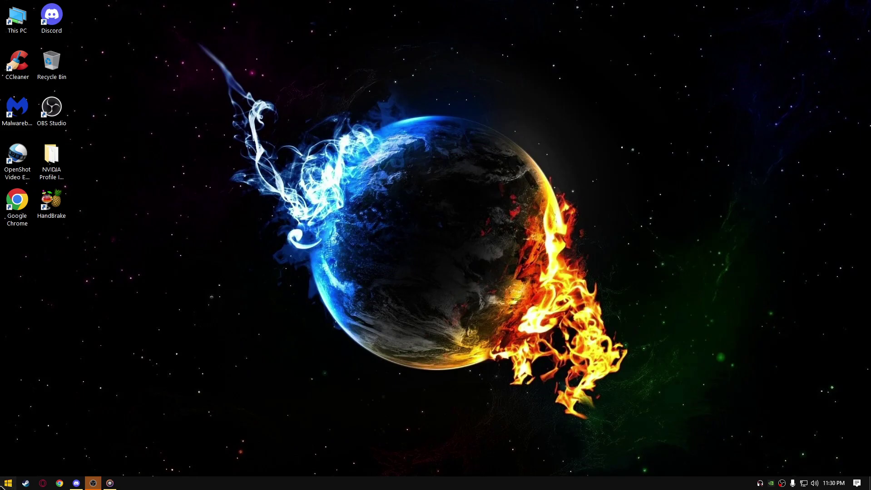
- Launch msconfig and set the boot timeout to 20 seconds on the Boot tab
{"action": "left_click", "coordinate": [7, 483]}
{"action": "left_click", "coordinate": [7, 482]}
{"action": "left_click", "coordinate": [7, 483]}
{"action": "type", "text": "msconfig"}
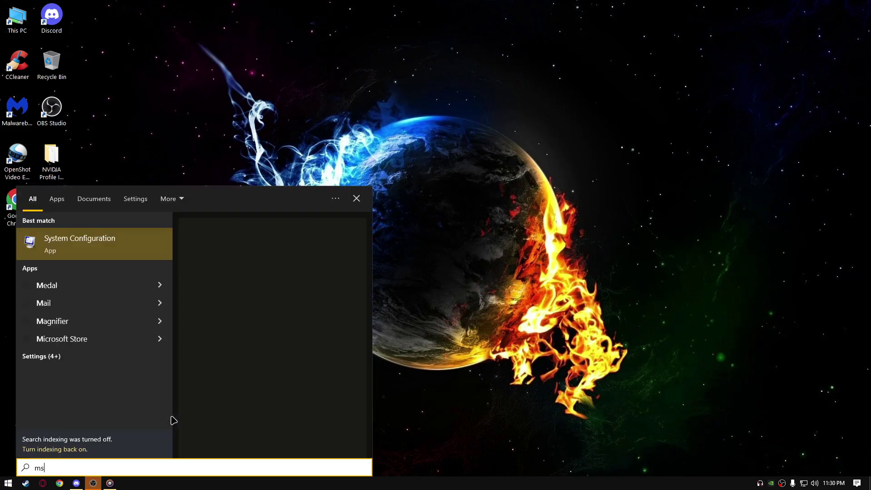
{"action": "key", "text": "Return"}
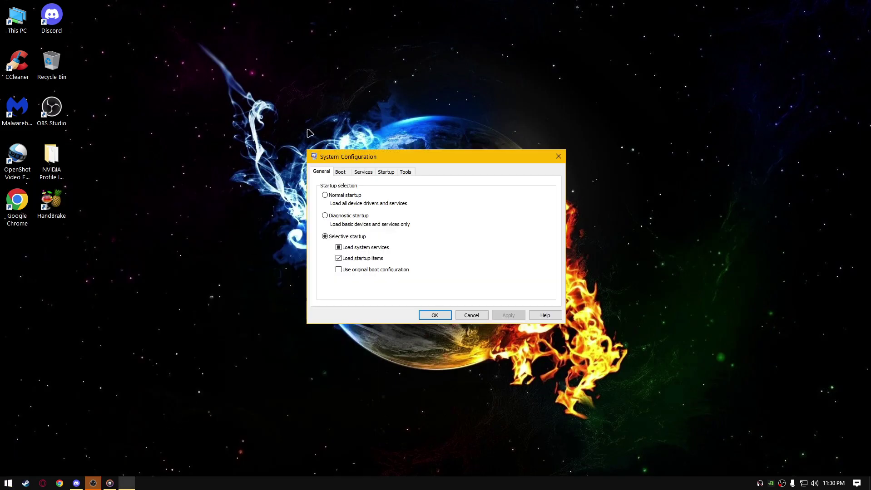
{"action": "left_click", "coordinate": [342, 173]}
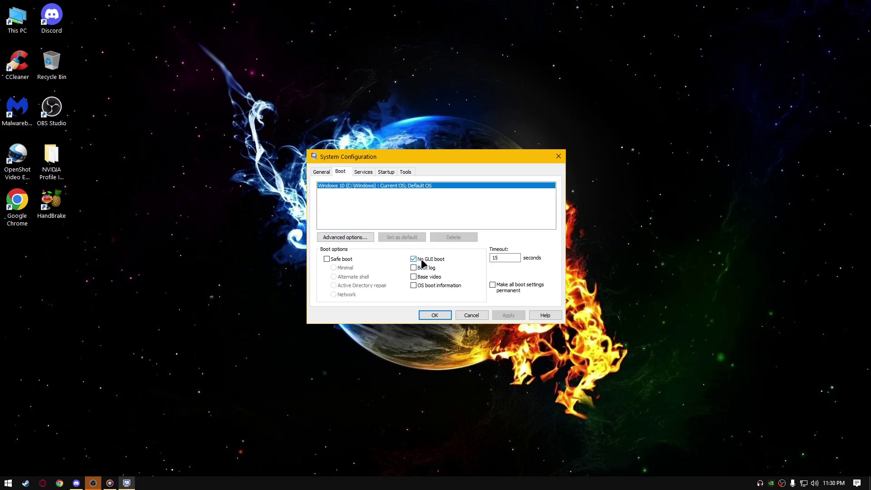
{"action": "double_click", "coordinate": [496, 258]}
{"action": "type", "text": "20"}
- Keep the processor count at 12 in Advanced boot options
{"action": "left_click", "coordinate": [357, 236]}
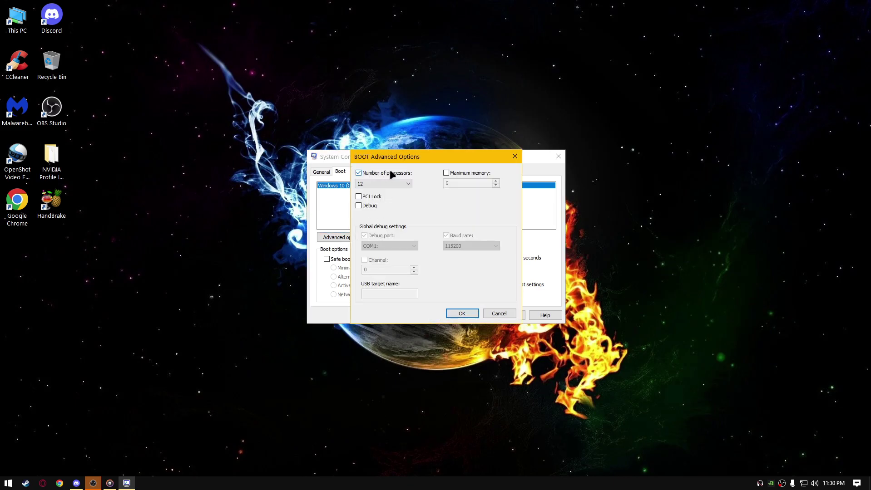
{"action": "left_click", "coordinate": [397, 183]}
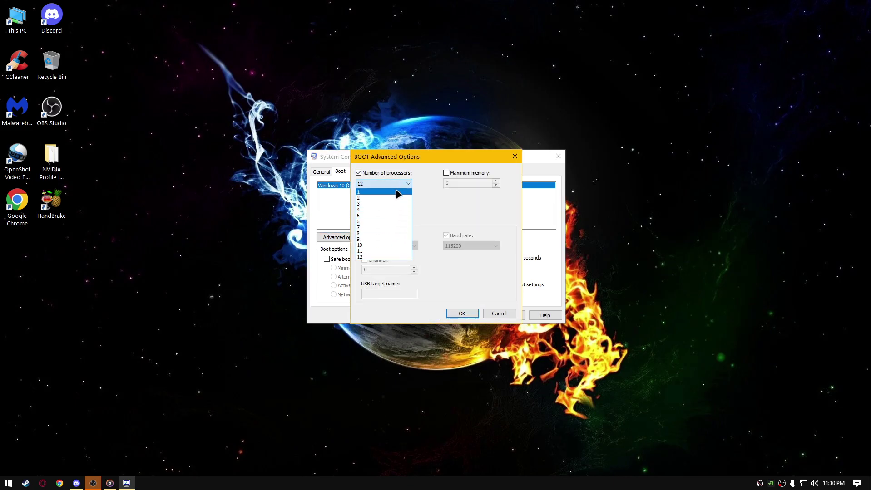
{"action": "left_click", "coordinate": [413, 222]}
{"action": "left_click", "coordinate": [463, 313]}
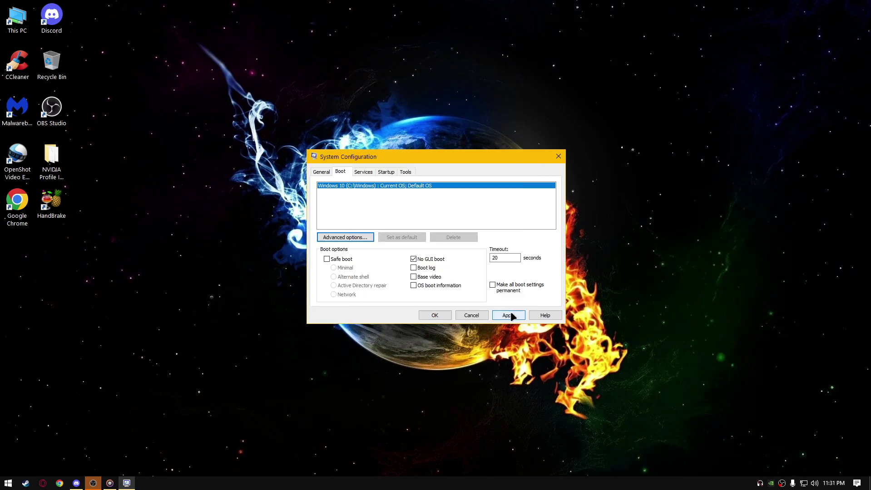
- Apply the boot changes, exit without restarting, and refresh the desktop
{"action": "left_click", "coordinate": [509, 315]}
{"action": "left_click", "coordinate": [435, 315]}
{"action": "left_click", "coordinate": [476, 259]}
{"action": "right_click", "coordinate": [228, 208]}
{"action": "left_click", "coordinate": [257, 235]}
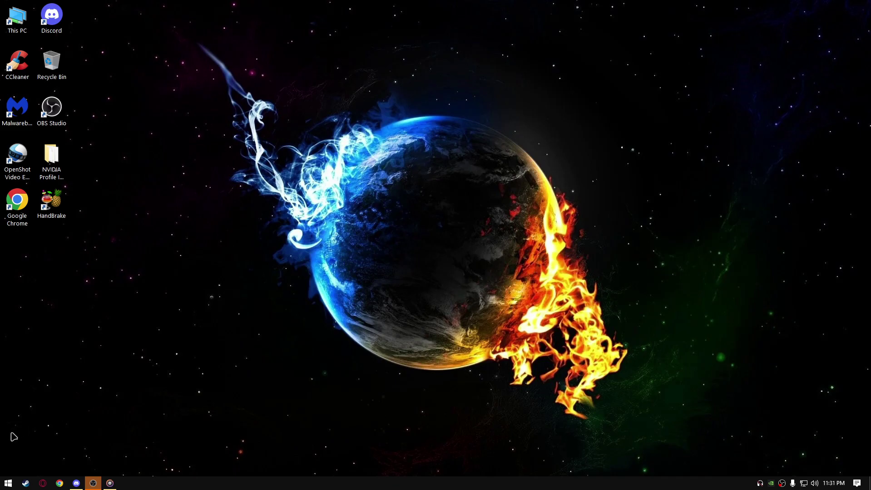
- Open the Services console from Start search and view the Base Filtering Engine description
{"action": "left_click", "coordinate": [8, 482]}
{"action": "type", "text": "serv"}
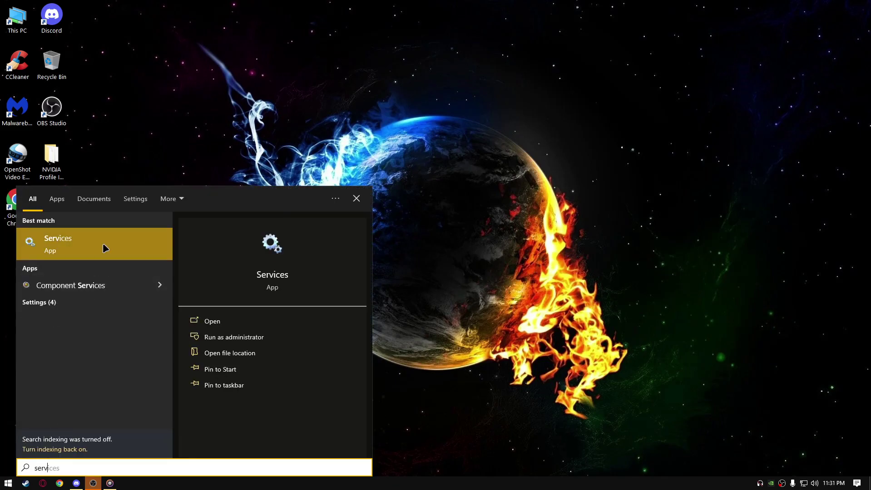
{"action": "left_click", "coordinate": [103, 244]}
{"action": "left_click", "coordinate": [298, 199]}
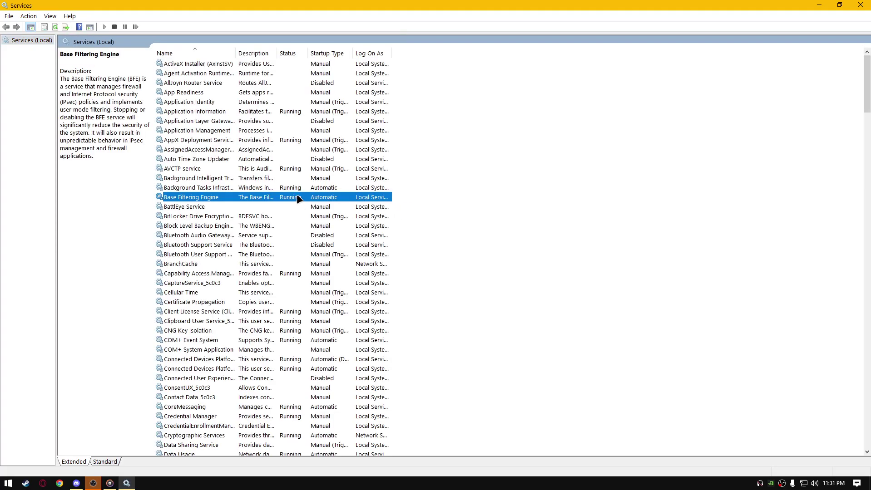
{"action": "left_click", "coordinate": [447, 254]}
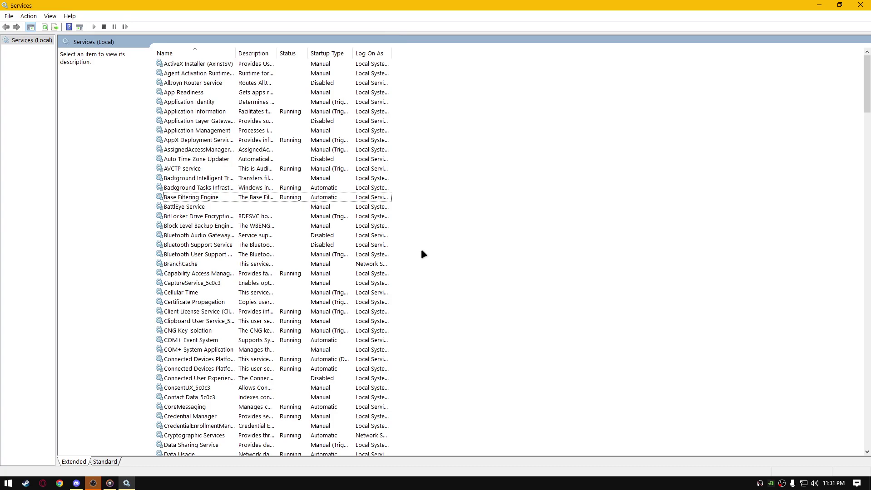
{"action": "left_click", "coordinate": [347, 199]}
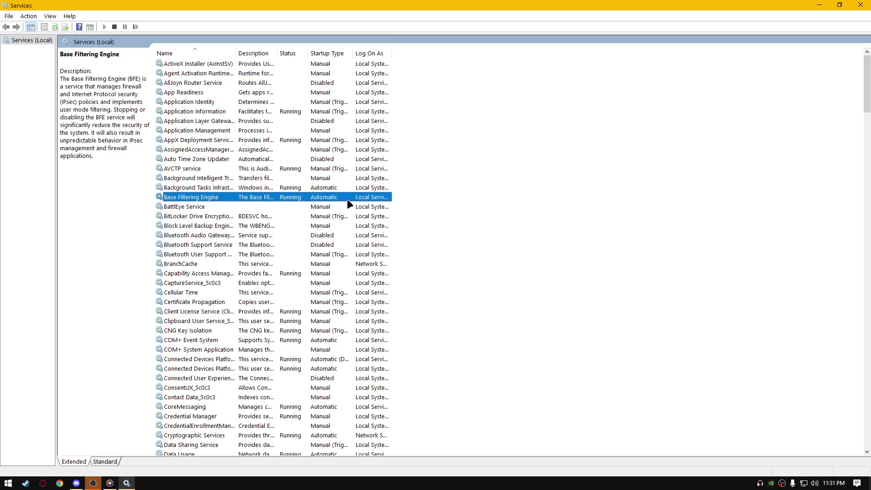
- Set the SysMain service's startup type to Disabled
{"action": "type", "text": "sys"}
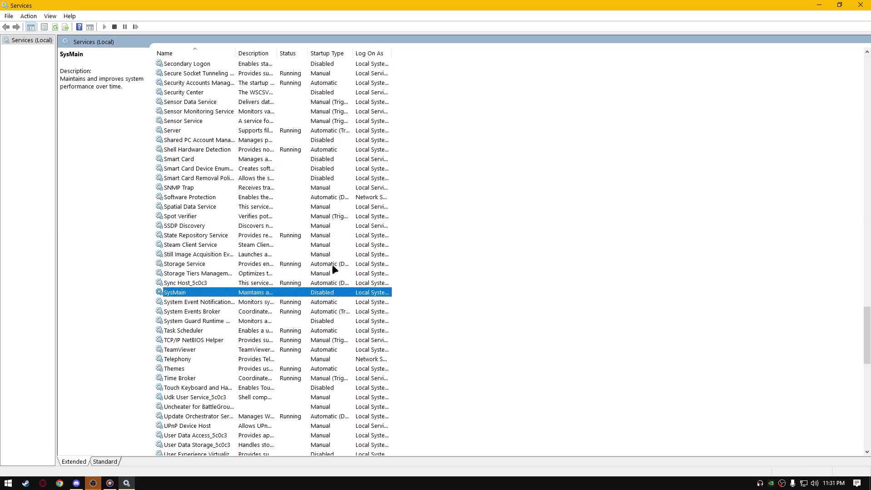
{"action": "right_click", "coordinate": [336, 295]}
{"action": "left_click", "coordinate": [386, 379]}
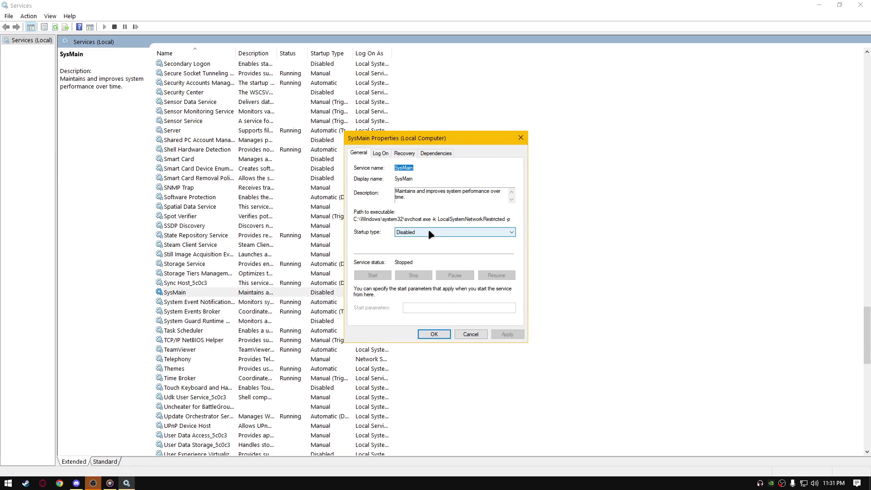
{"action": "left_click", "coordinate": [443, 334]}
- Find the GameDVR and Broadcast User Service and choose Disabled as its startup type
{"action": "left_click", "coordinate": [428, 333]}
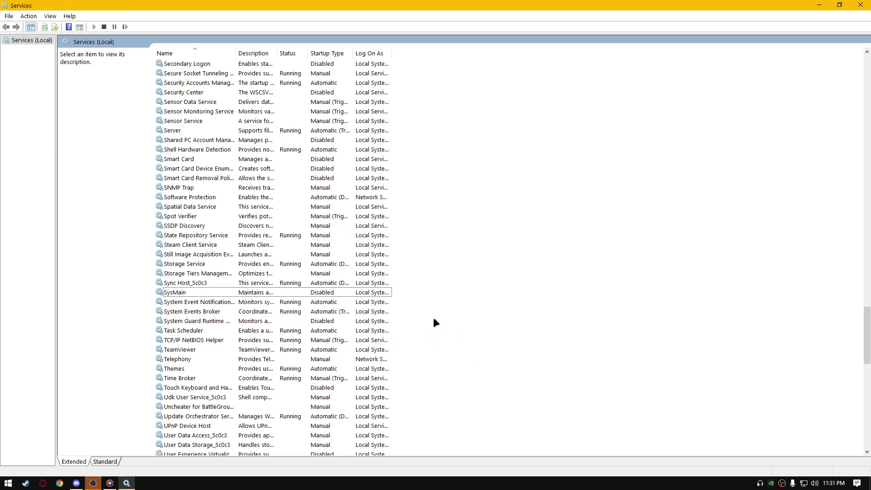
{"action": "key", "text": "o"}
{"action": "scroll", "coordinate": [292, 108], "scroll_direction": "up", "scroll_amount": 2}
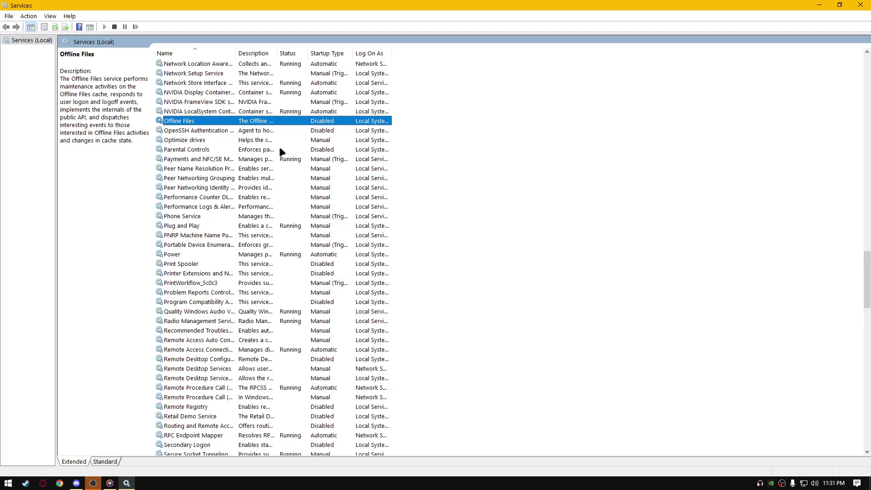
{"action": "key", "text": "x"}
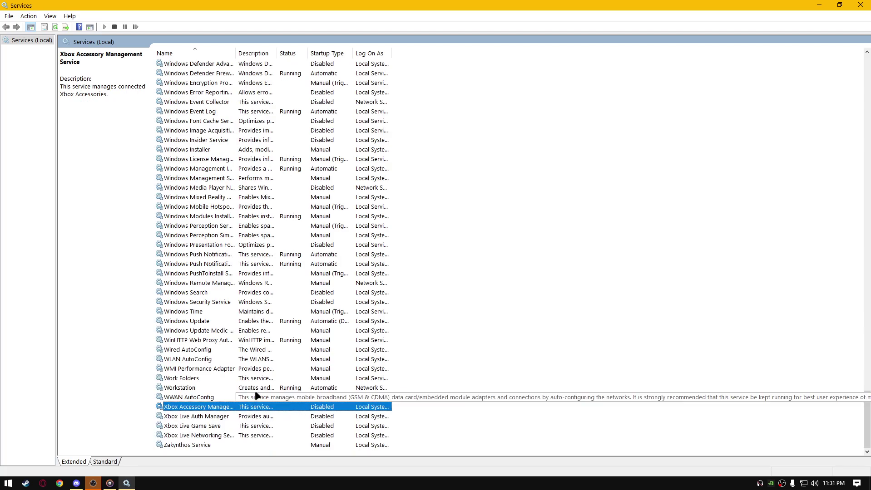
{"action": "left_click", "coordinate": [295, 293]}
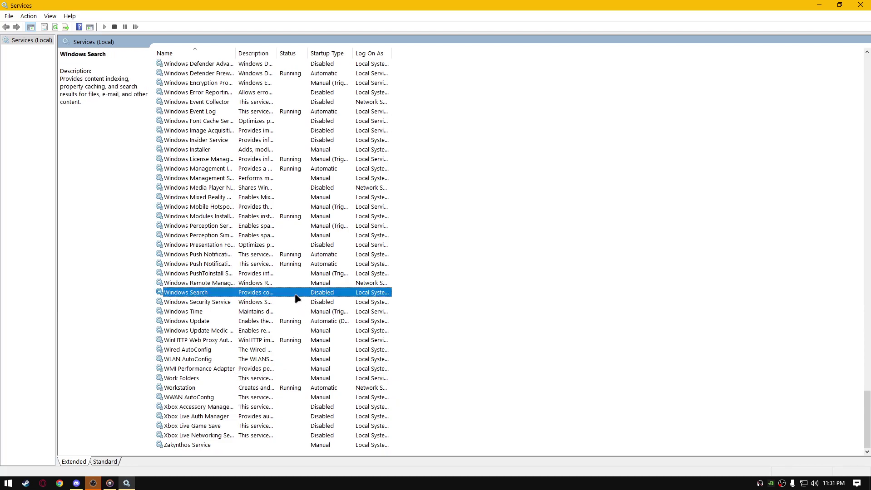
{"action": "type", "text": "sm"}
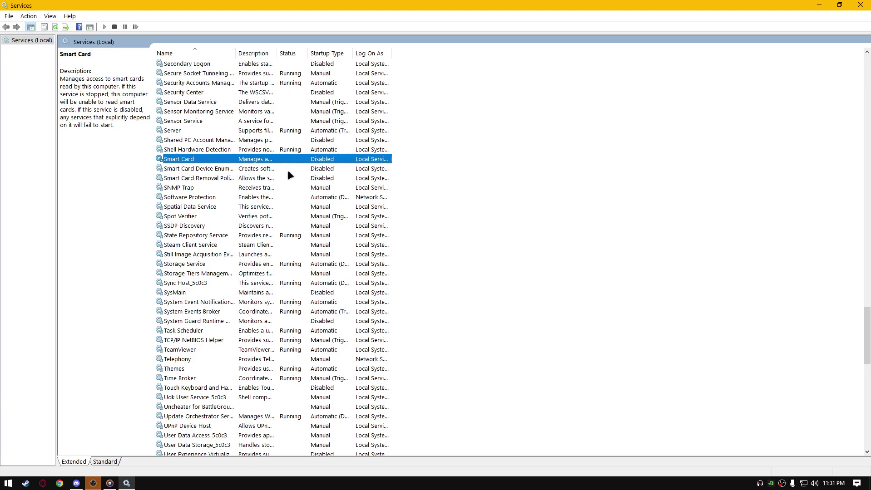
{"action": "type", "text": "f"}
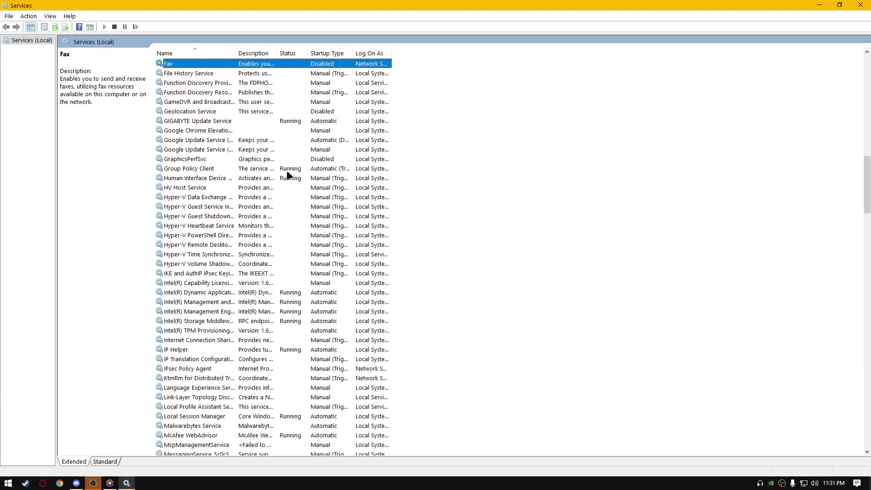
{"action": "type", "text": "printg"}
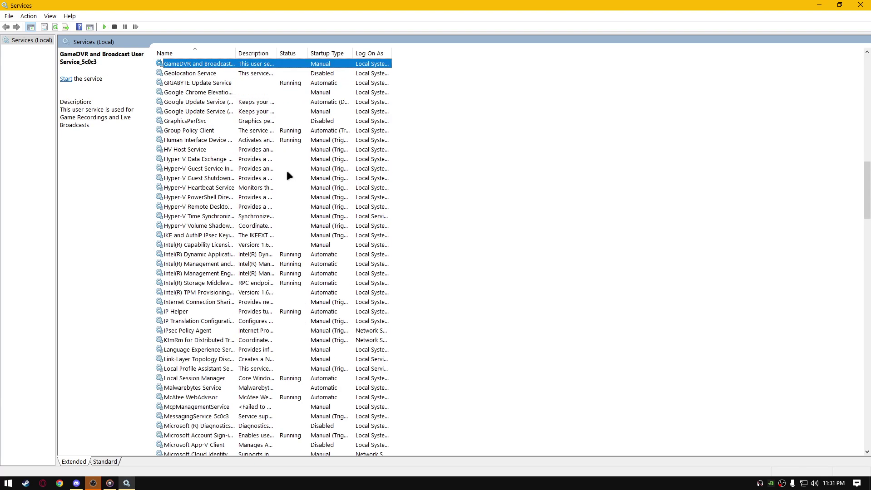
{"action": "right_click", "coordinate": [289, 67]}
{"action": "left_click", "coordinate": [318, 151]}
{"action": "left_click", "coordinate": [436, 232]}
{"action": "left_click", "coordinate": [430, 259]}
- Try applying it, dismiss the repeated 'parameter is incorrect' errors, and close without saving
{"action": "left_click", "coordinate": [499, 333]}
{"action": "left_click", "coordinate": [465, 277]}
{"action": "left_click", "coordinate": [433, 333]}
{"action": "left_click", "coordinate": [466, 277]}
{"action": "left_click", "coordinate": [434, 335]}
{"action": "left_click", "coordinate": [462, 276]}
{"action": "left_click", "coordinate": [520, 138]}
{"action": "scroll", "coordinate": [218, 137], "scroll_direction": "up", "scroll_amount": 20}
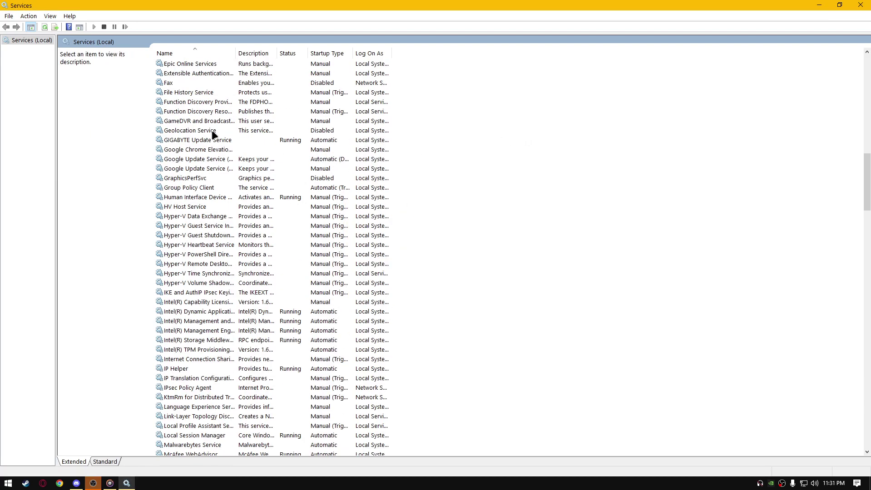
{"action": "scroll", "coordinate": [247, 121], "scroll_direction": "up", "scroll_amount": 10}
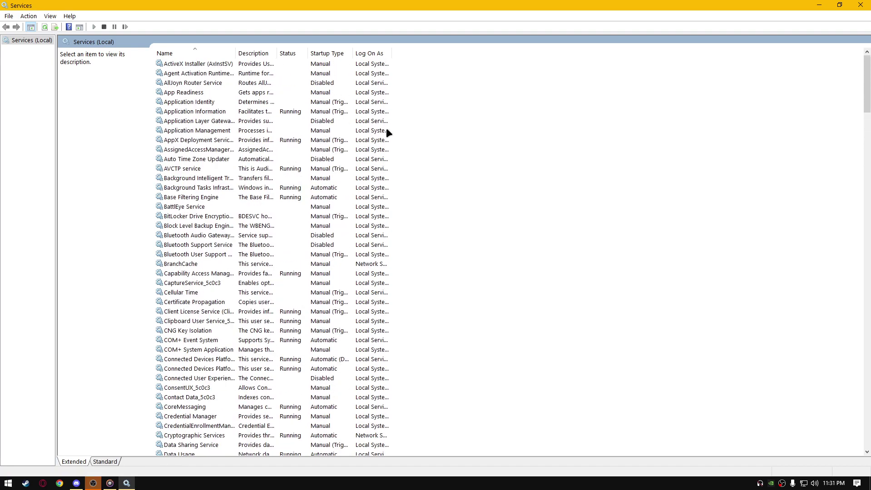
- Close the Services window and open This PC with Local Disk (C:) selected
{"action": "left_click", "coordinate": [839, 5]}
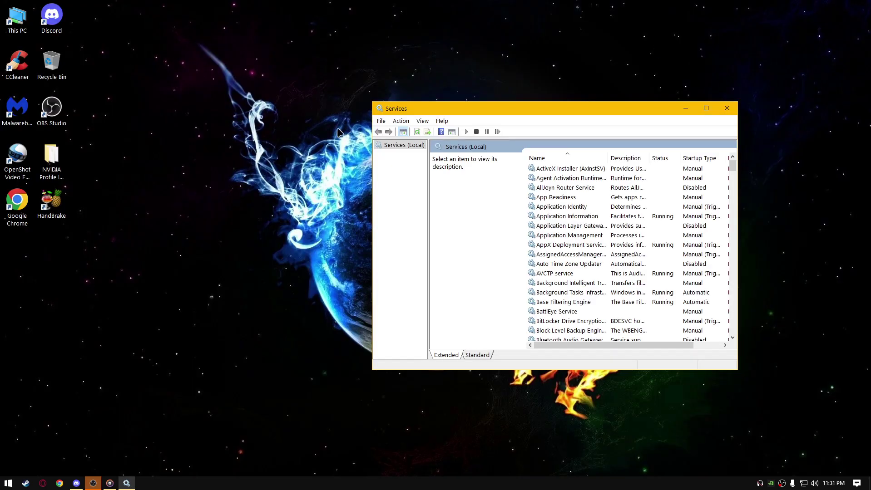
{"action": "left_click", "coordinate": [726, 108]}
{"action": "double_click", "coordinate": [17, 19]}
{"action": "left_click", "coordinate": [406, 230]}
- Run Disk Cleanup from drive C: properties, permanently deleting the checked 195 MB of files
{"action": "right_click", "coordinate": [408, 225]}
{"action": "left_click", "coordinate": [460, 412]}
{"action": "left_click", "coordinate": [542, 376]}
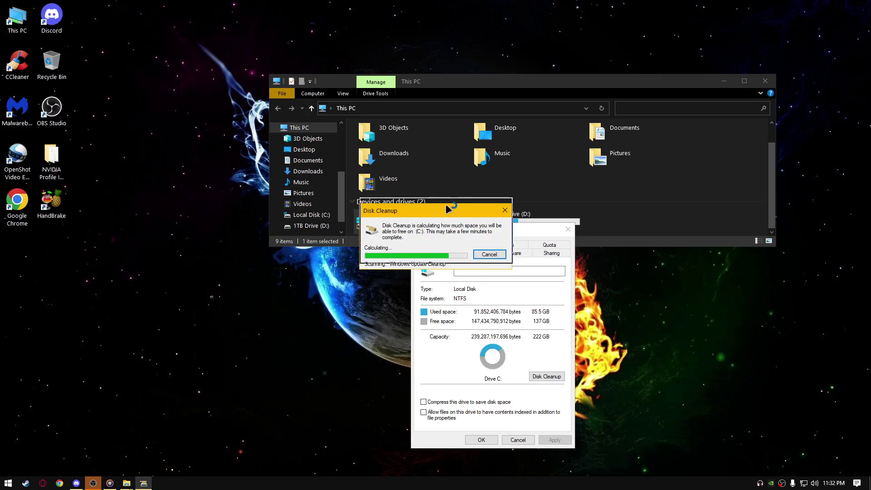
{"action": "left_click", "coordinate": [222, 303]}
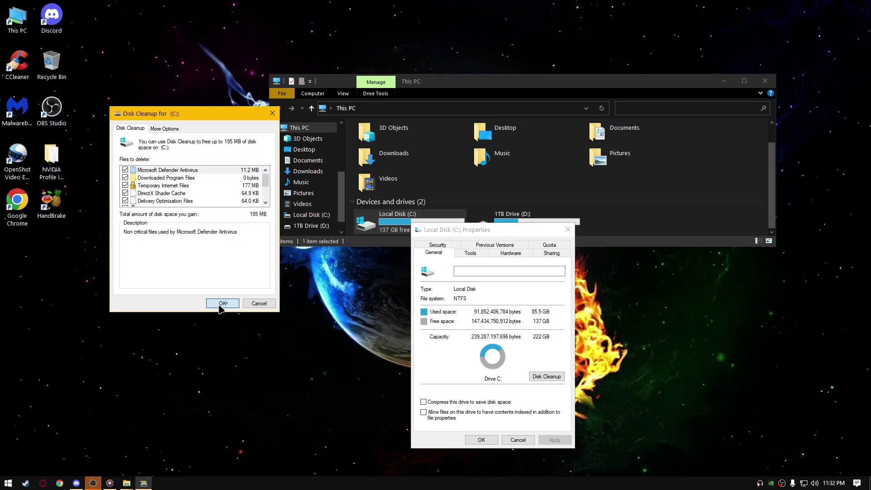
{"action": "left_click", "coordinate": [450, 247]}
- Close File Explorer and the drive C: properties window
{"action": "left_click", "coordinate": [713, 130]}
{"action": "left_click", "coordinate": [765, 81]}
{"action": "left_click", "coordinate": [569, 231]}
{"action": "left_click", "coordinate": [568, 231]}
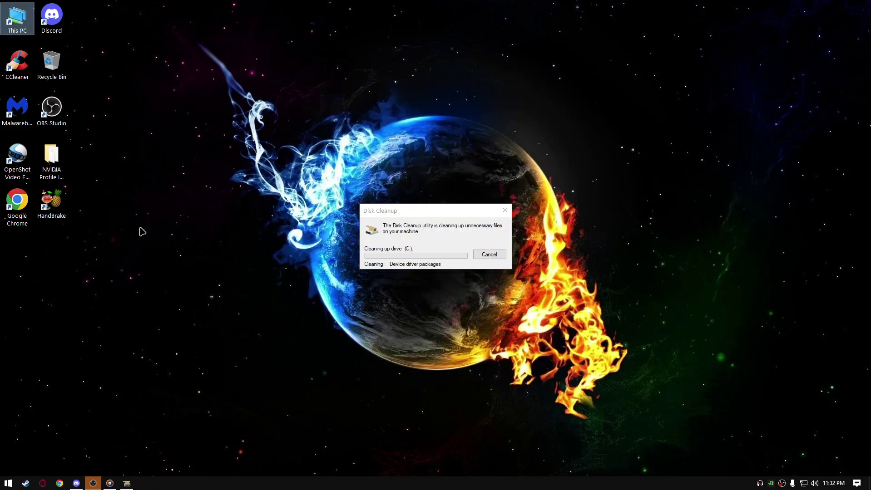
- Run Command Prompt as administrator and move its window to the right
{"action": "left_click", "coordinate": [7, 483]}
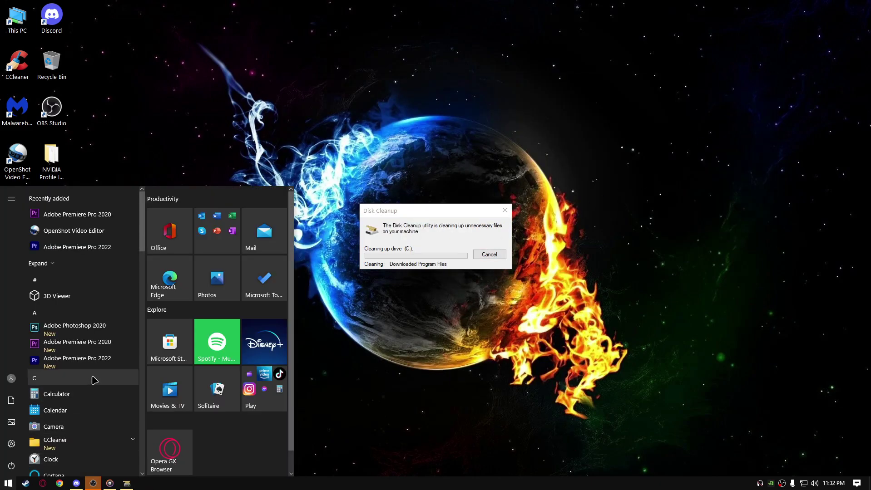
{"action": "type", "text": "cmd"}
{"action": "right_click", "coordinate": [111, 238]}
{"action": "left_click", "coordinate": [132, 244]}
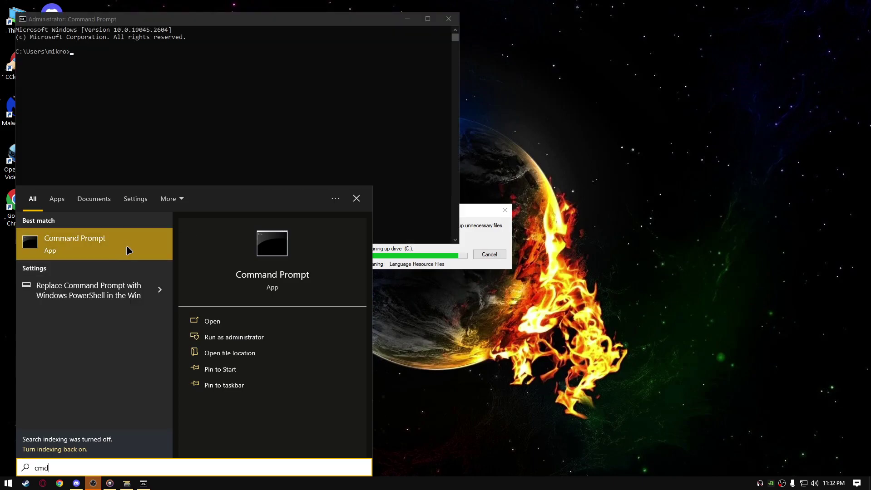
{"action": "left_click", "coordinate": [187, 96]}
{"action": "left_click_drag", "start_coordinate": [145, 21], "coordinate": [206, 22]}
- Launch Calculator and compute 8 × 1024
{"action": "key", "text": "super"}
{"action": "type", "text": "calculator"}
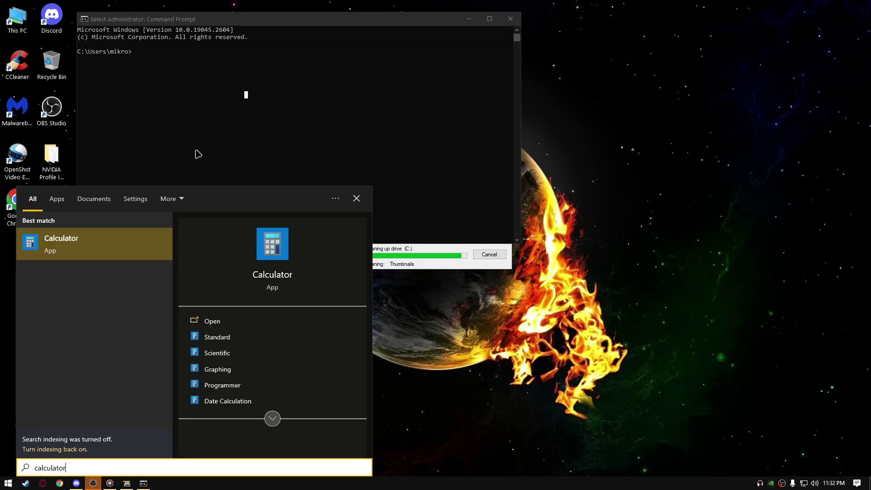
{"action": "key", "text": "Return"}
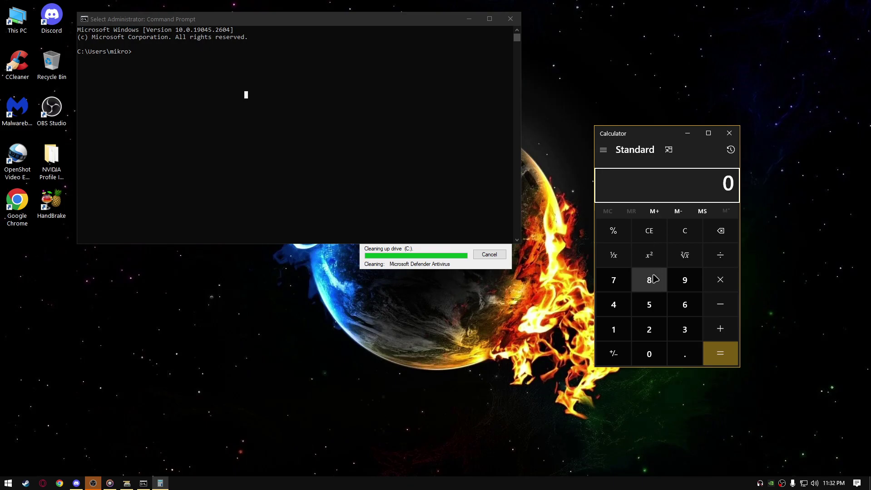
{"action": "left_click", "coordinate": [654, 279]}
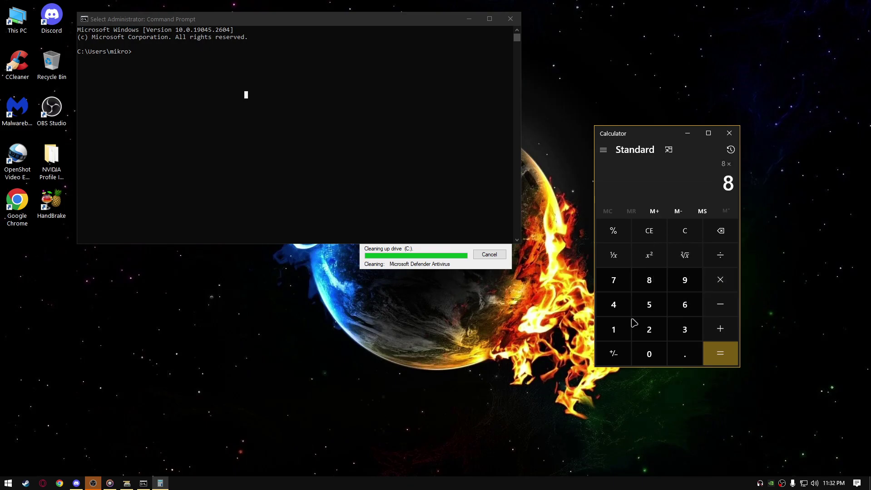
{"action": "left_click", "coordinate": [614, 330]}
{"action": "left_click", "coordinate": [649, 354]}
{"action": "left_click", "coordinate": [648, 329]}
{"action": "left_click", "coordinate": [613, 304]}
{"action": "left_click", "coordinate": [731, 360]}
- Start the bcdedit command in the console, then compute 16 × 1024 in Calculator
{"action": "left_click", "coordinate": [208, 72]}
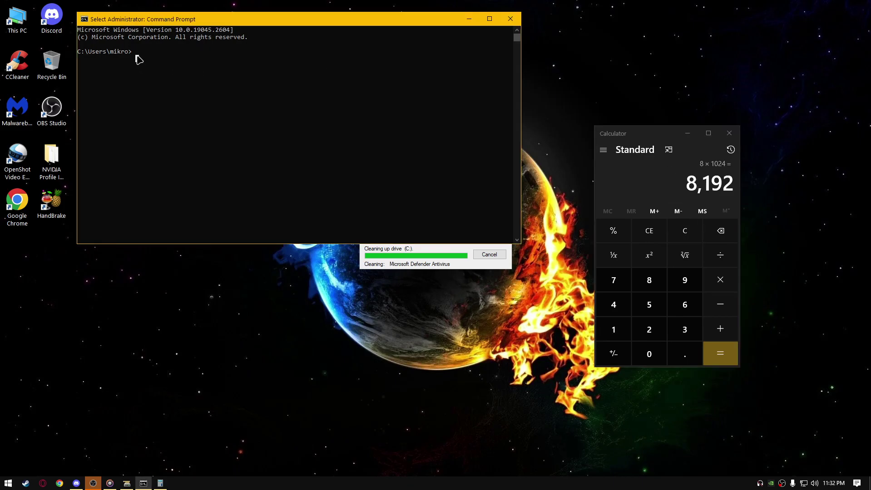
{"action": "type", "text": "bcdedit /set IncreaseUserVa 8192"}
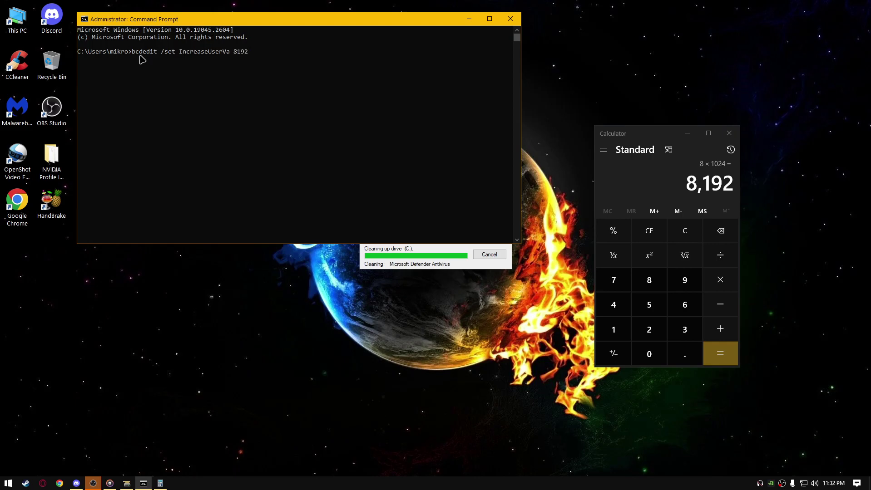
{"action": "left_click", "coordinate": [653, 230]}
{"action": "left_click", "coordinate": [618, 330]}
{"action": "left_click", "coordinate": [685, 305]}
{"action": "left_click", "coordinate": [720, 280]}
{"action": "left_click", "coordinate": [614, 330]}
{"action": "left_click", "coordinate": [649, 354]}
{"action": "left_click", "coordinate": [649, 335]}
{"action": "left_click", "coordinate": [613, 304]}
- Run bcdedit /set IncreaseUserVa 16384 and close the console
{"action": "left_click", "coordinate": [720, 353]}
{"action": "left_click", "coordinate": [262, 57]}
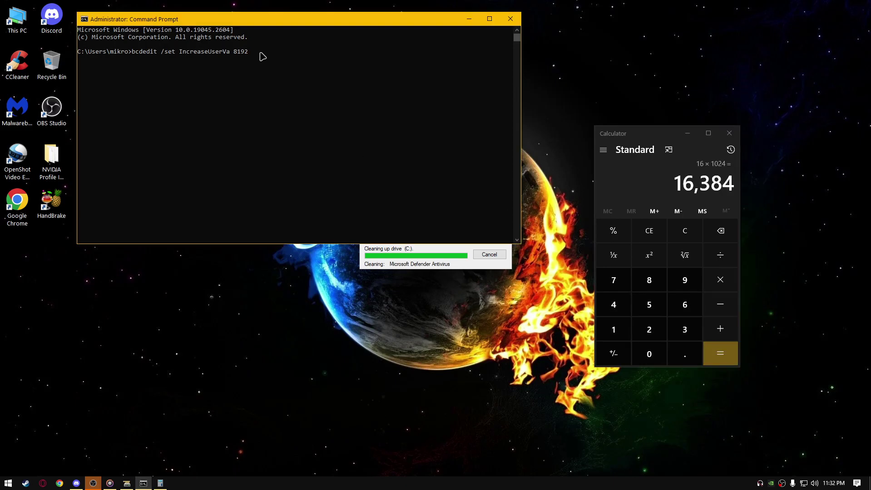
{"action": "type", "text": "16384"}
{"action": "key", "text": "Return"}
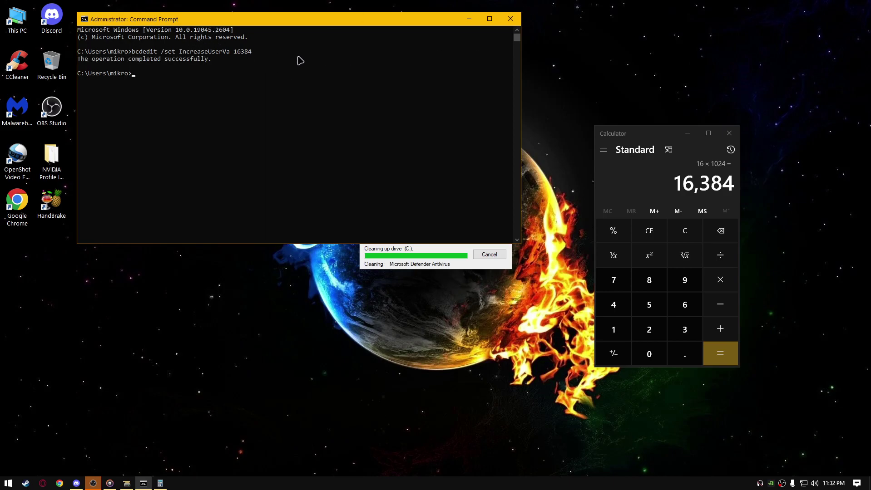
{"action": "left_click", "coordinate": [510, 19]}
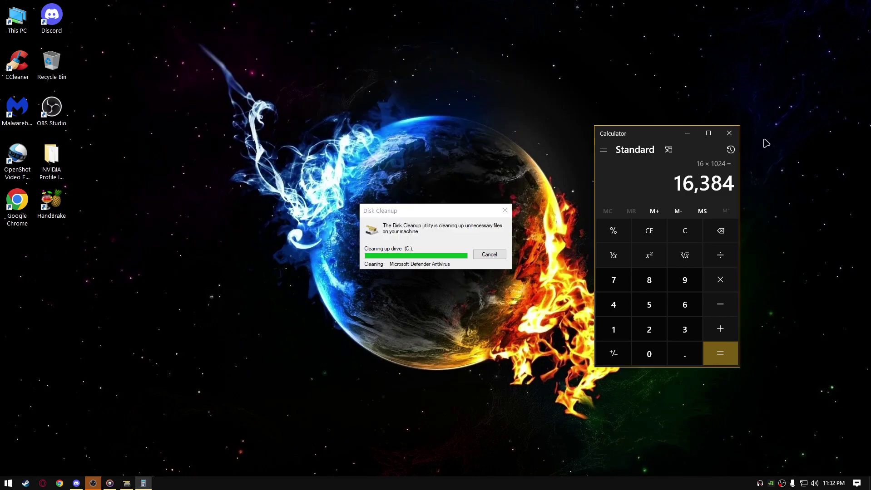
- Close Calculator and refresh the desktop
{"action": "left_click", "coordinate": [735, 133]}
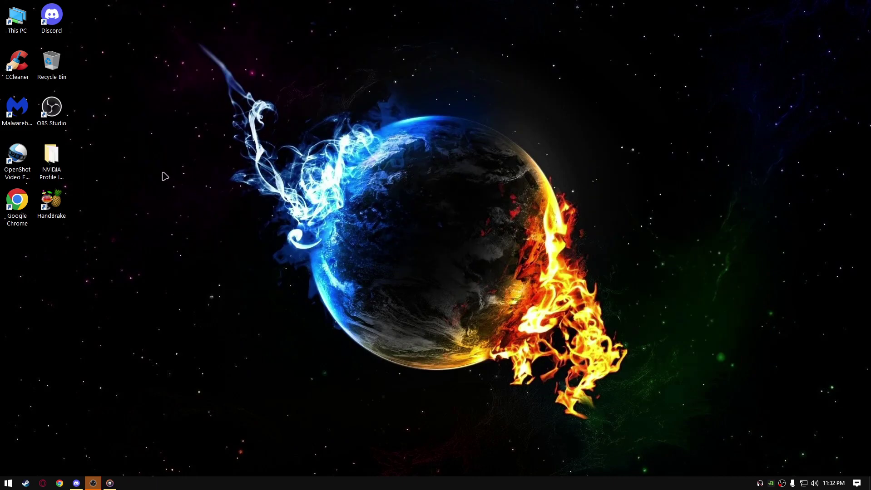
{"action": "right_click", "coordinate": [161, 166]}
{"action": "left_click", "coordinate": [190, 191]}
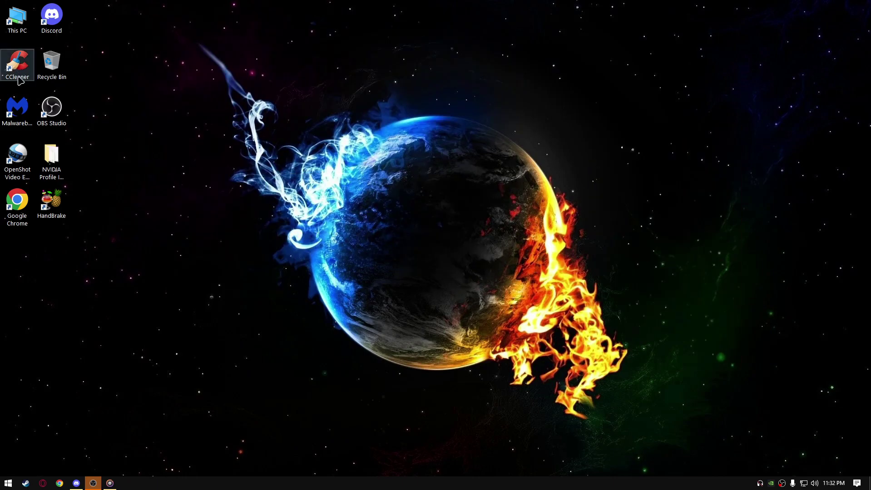
- Move the CCleaner and Malwarebytes shortcuts into their own new column
{"action": "left_click_drag", "start_coordinate": [20, 81], "coordinate": [123, 81]}
{"action": "left_click_drag", "start_coordinate": [18, 114], "coordinate": [122, 116]}
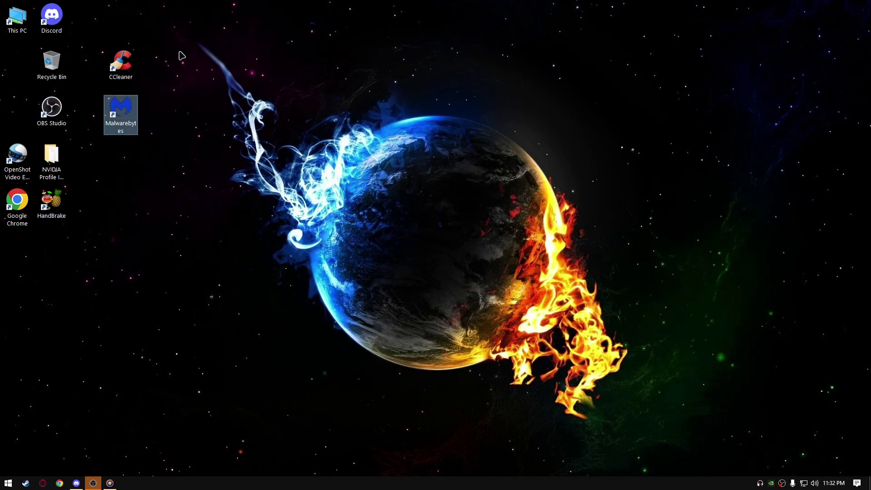
{"action": "left_click", "coordinate": [150, 70]}
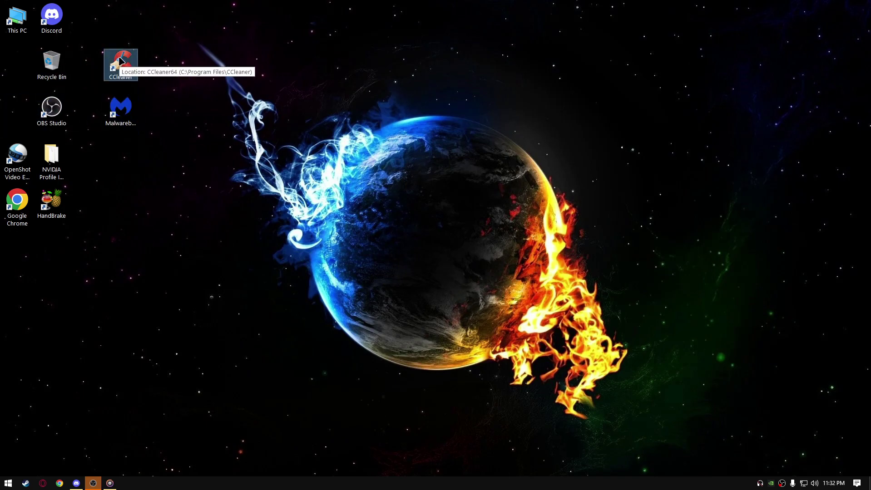
- Launch CCleaner and refresh the desktop while it loads
{"action": "double_click", "coordinate": [126, 61]}
{"action": "right_click", "coordinate": [184, 108]}
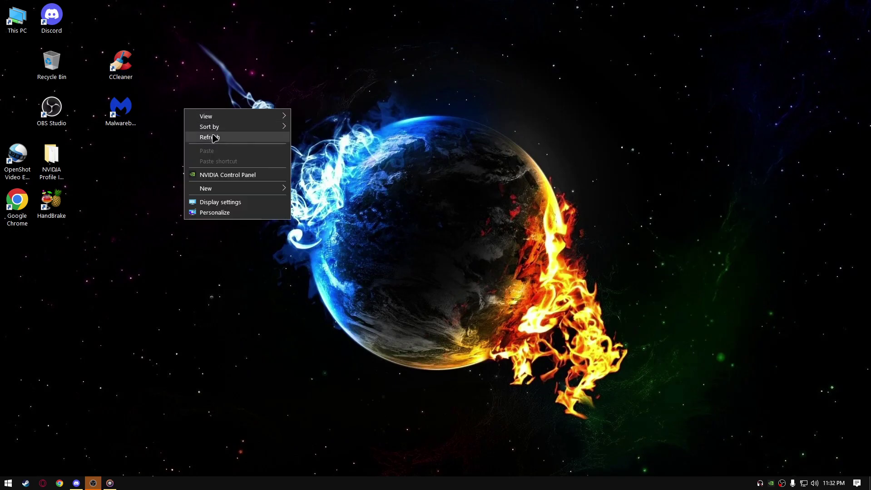
{"action": "left_click", "coordinate": [213, 135]}
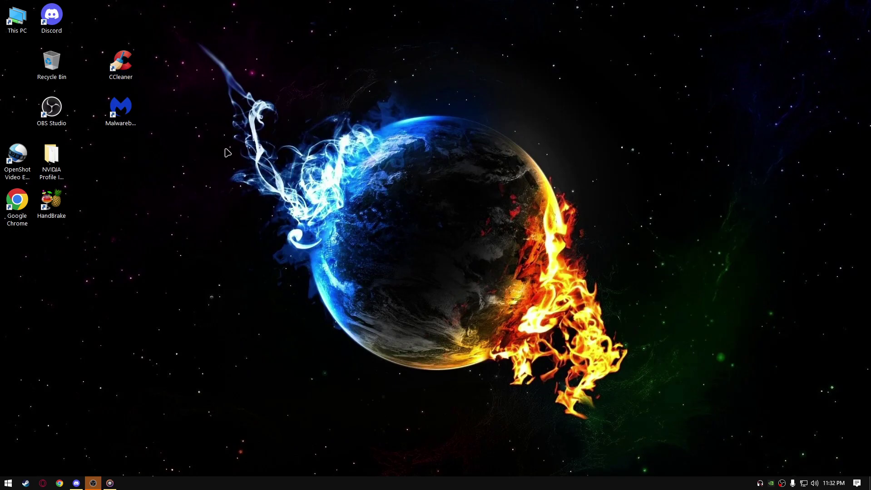
{"action": "right_click", "coordinate": [295, 209]}
{"action": "left_click", "coordinate": [325, 236]}
{"action": "right_click", "coordinate": [284, 221]}
{"action": "left_click", "coordinate": [313, 250]}
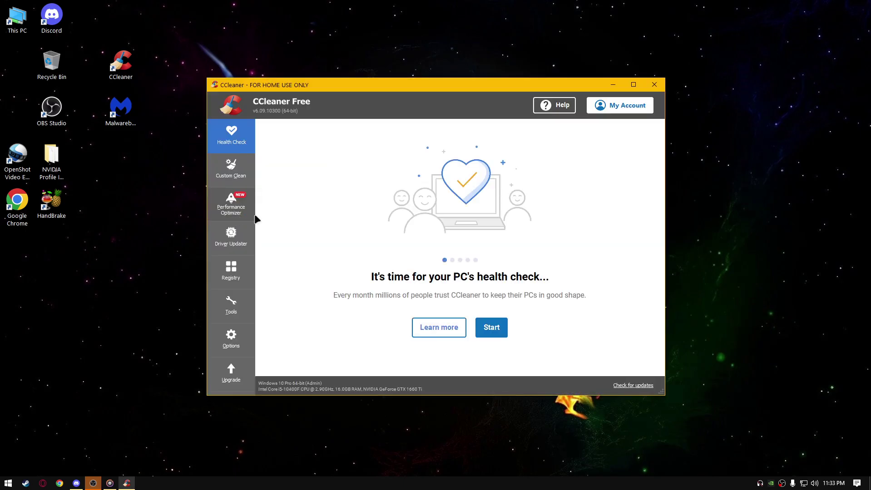
- Start the Health Check and force-close the Edge browser blocking analysis
{"action": "left_click", "coordinate": [231, 170]}
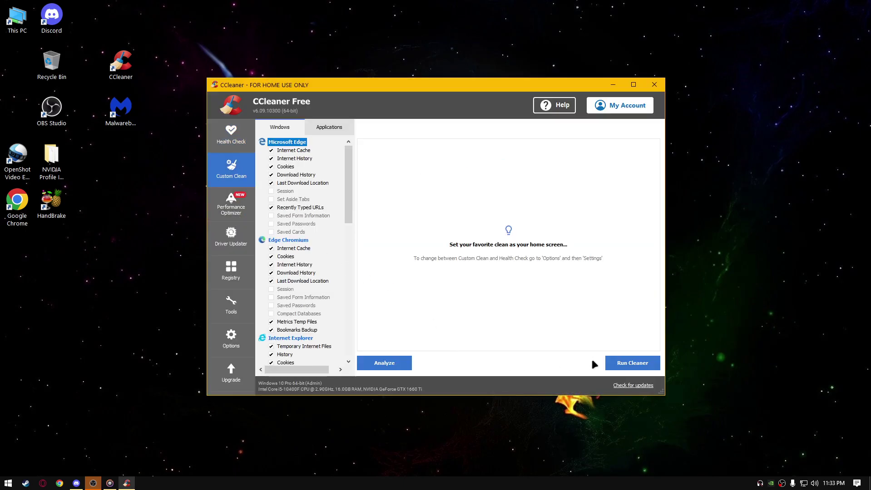
{"action": "left_click", "coordinate": [492, 328]}
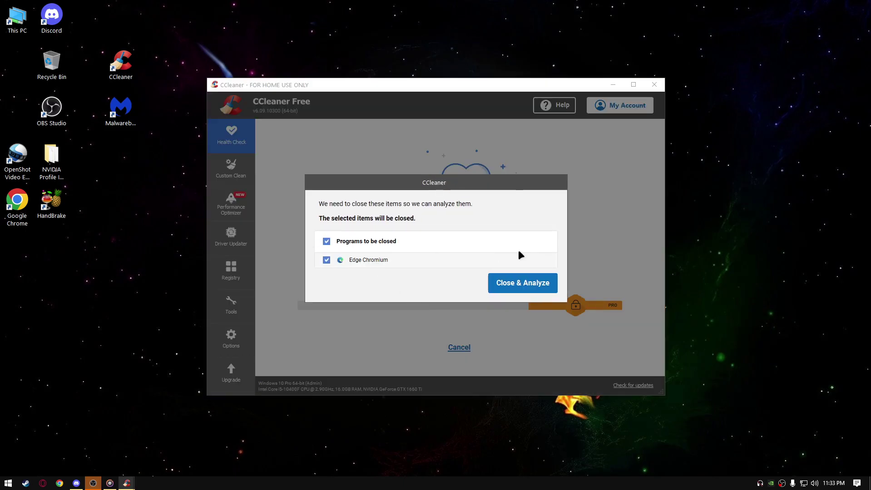
{"action": "left_click", "coordinate": [521, 282]}
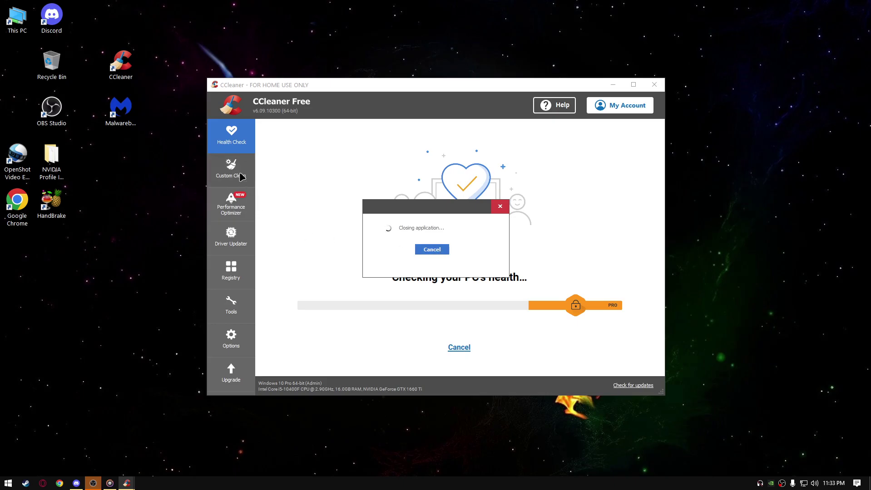
{"action": "left_click_drag", "start_coordinate": [305, 86], "coordinate": [267, 80]}
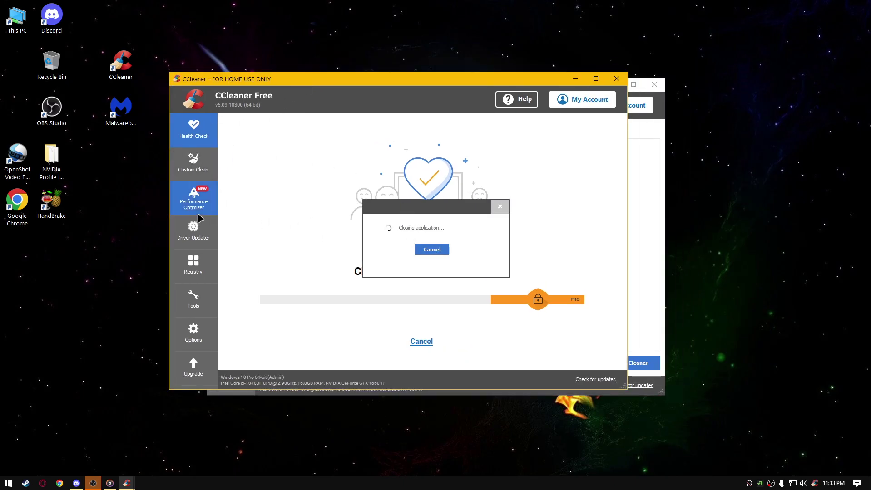
{"action": "left_click", "coordinate": [193, 230]}
{"action": "left_click", "coordinate": [202, 266]}
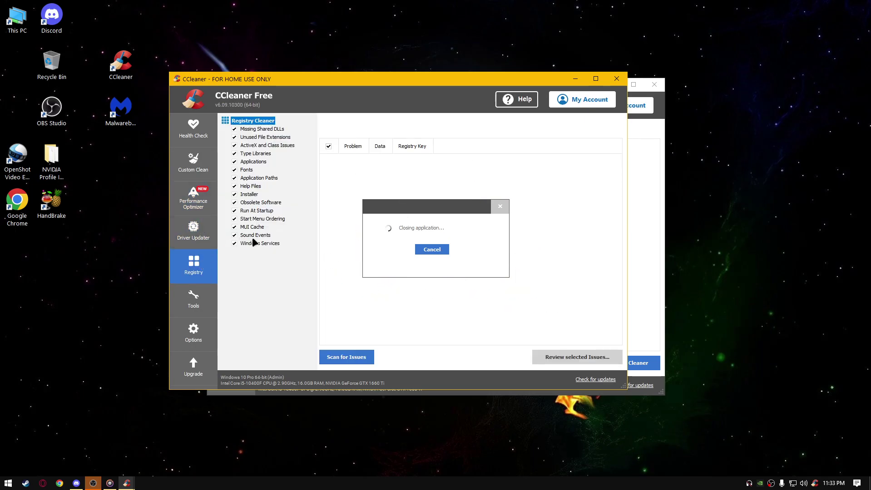
{"action": "left_click", "coordinate": [202, 163]}
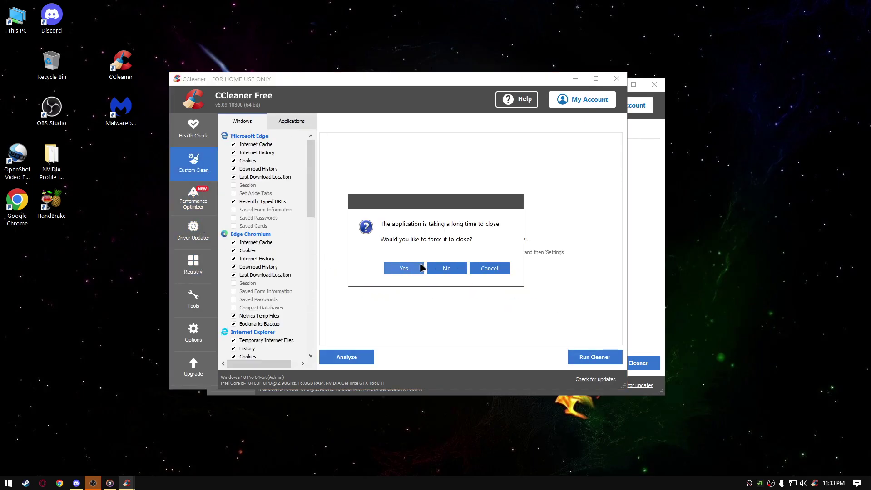
{"action": "left_click", "coordinate": [465, 271]}
- Run the Custom Clean cleaner, removing 504 MB of junk files
{"action": "left_click", "coordinate": [594, 357]}
{"action": "left_click", "coordinate": [461, 220]}
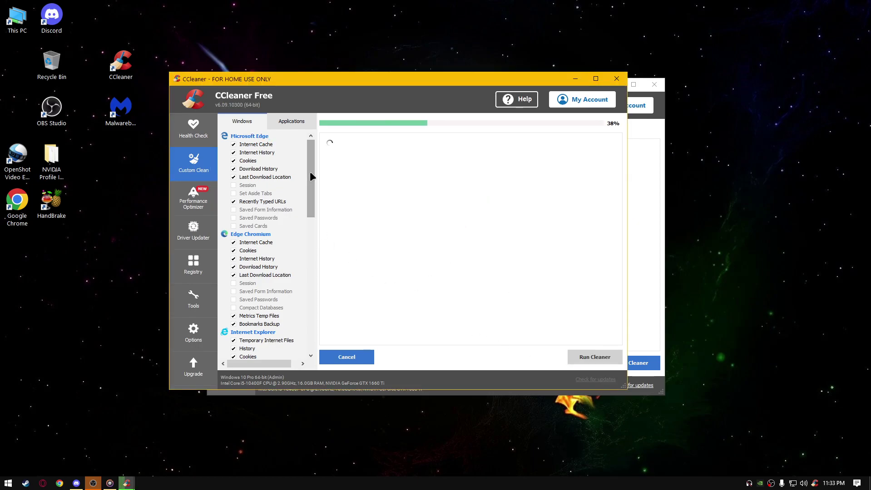
{"action": "scroll", "coordinate": [307, 192], "scroll_direction": "down", "scroll_amount": 1}
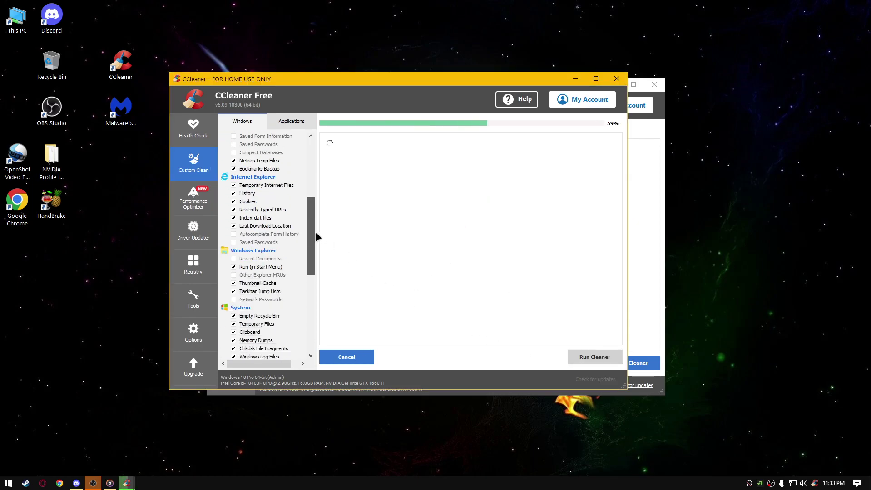
{"action": "scroll", "coordinate": [303, 190], "scroll_direction": "down", "scroll_amount": 1}
{"action": "mouse_move", "coordinate": [311, 191]}
{"action": "left_mouse_down"}
{"action": "mouse_move", "coordinate": [316, 328]}
{"action": "mouse_move", "coordinate": [316, 177]}
{"action": "left_mouse_up"}
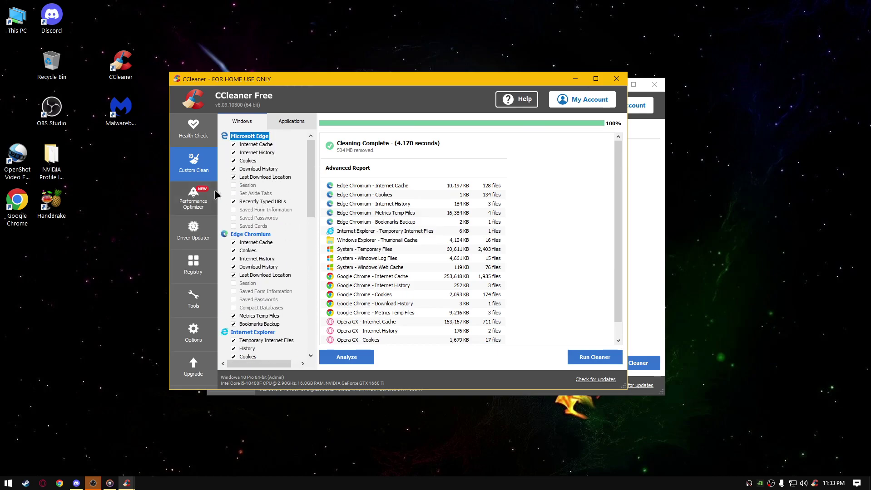
- Scan the registry for issues and close the duplicate CCleaner window
{"action": "left_click", "coordinate": [193, 264]}
{"action": "left_click", "coordinate": [359, 356]}
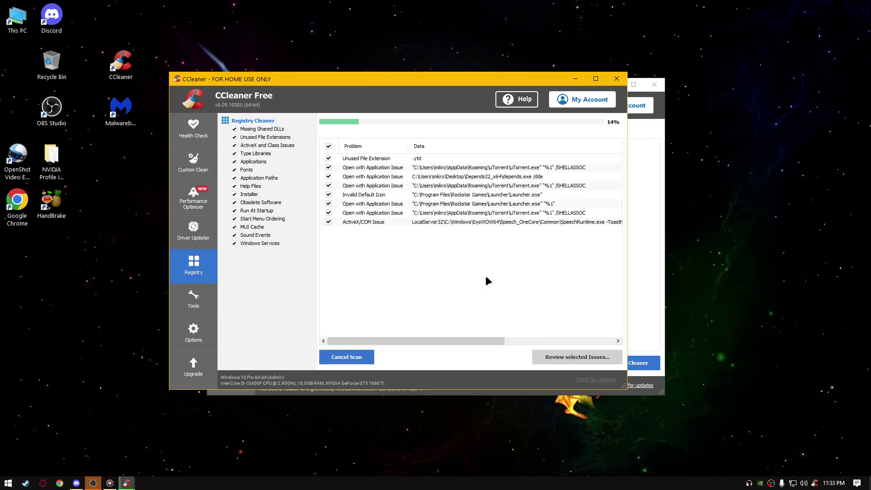
{"action": "left_click", "coordinate": [639, 241]}
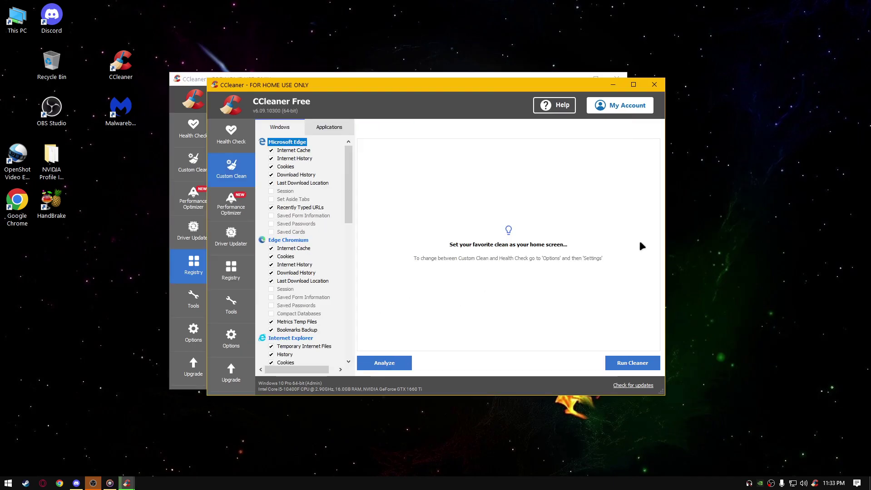
{"action": "left_click", "coordinate": [655, 86]}
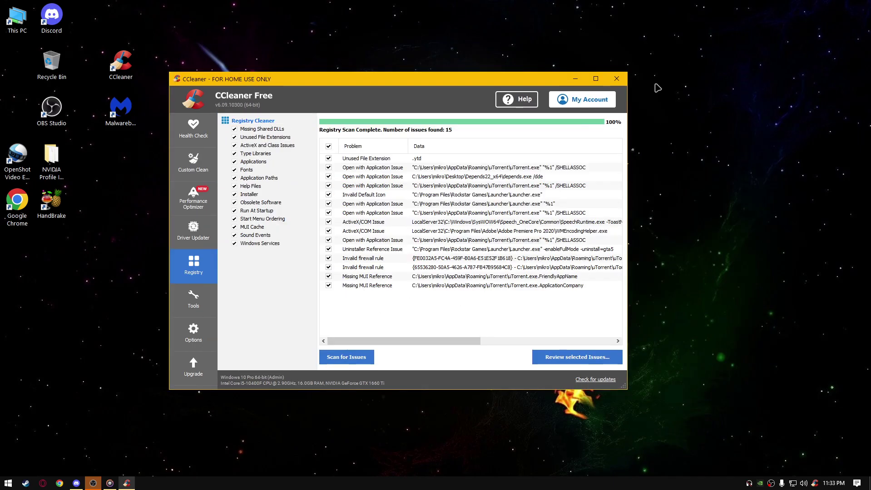
- Fix all 15 registry issues without a backup, then close CCleaner
{"action": "left_click", "coordinate": [576, 357]}
{"action": "left_click", "coordinate": [429, 257]}
{"action": "left_click", "coordinate": [410, 277]}
{"action": "left_click", "coordinate": [478, 279]}
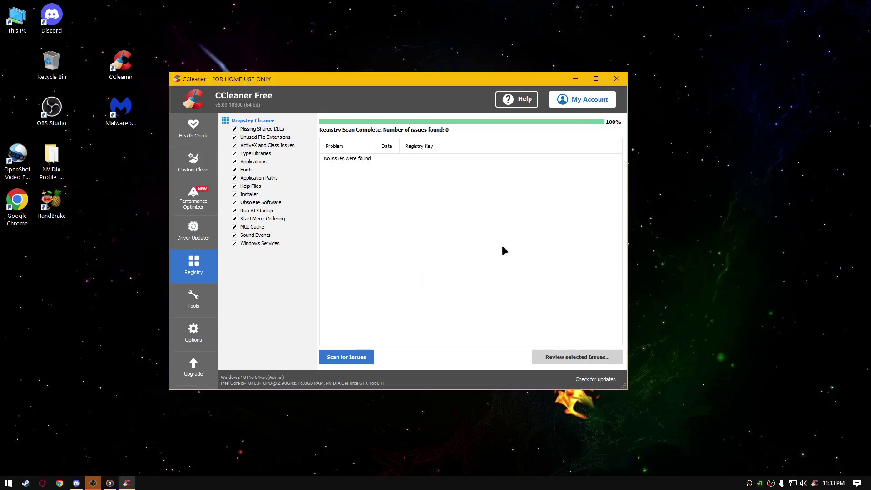
{"action": "left_click", "coordinate": [618, 79]}
- Refresh the desktop several times and clear the icon selection
{"action": "right_click", "coordinate": [266, 158]}
{"action": "left_click", "coordinate": [301, 188]}
{"action": "right_click", "coordinate": [174, 153]}
{"action": "left_click", "coordinate": [193, 178]}
{"action": "right_click", "coordinate": [195, 182]}
{"action": "left_click", "coordinate": [231, 208]}
{"action": "right_click", "coordinate": [181, 171]}
{"action": "left_click", "coordinate": [202, 198]}
{"action": "right_click", "coordinate": [193, 184]}
{"action": "left_click", "coordinate": [215, 214]}
{"action": "right_click", "coordinate": [203, 198]}
{"action": "left_click", "coordinate": [220, 224]}
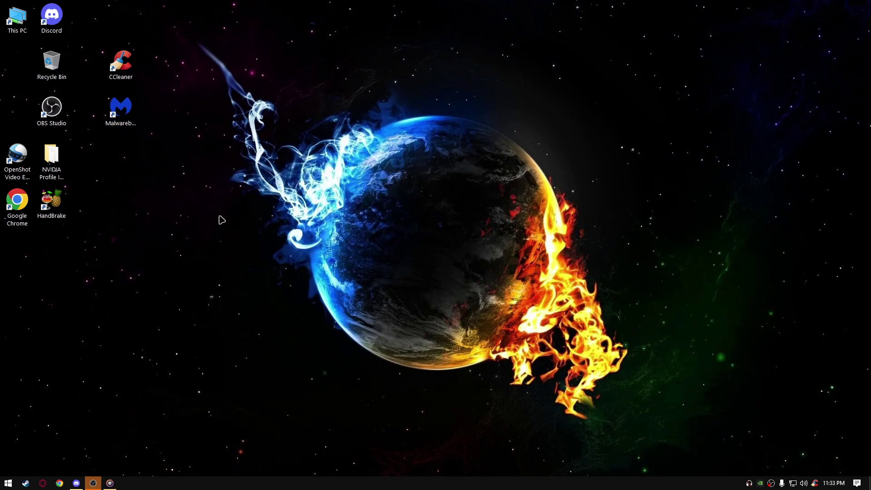
{"action": "right_click", "coordinate": [202, 191]}
{"action": "left_click", "coordinate": [230, 215]}
{"action": "right_click", "coordinate": [128, 293]}
{"action": "left_click", "coordinate": [147, 317]}
{"action": "right_click", "coordinate": [136, 298]}
{"action": "left_click", "coordinate": [156, 327]}
{"action": "right_click", "coordinate": [137, 314]}
{"action": "left_click", "coordinate": [168, 337]}
{"action": "left_click", "coordinate": [627, 98]}
{"action": "key", "text": "super"}
{"action": "type", "text": "services"}
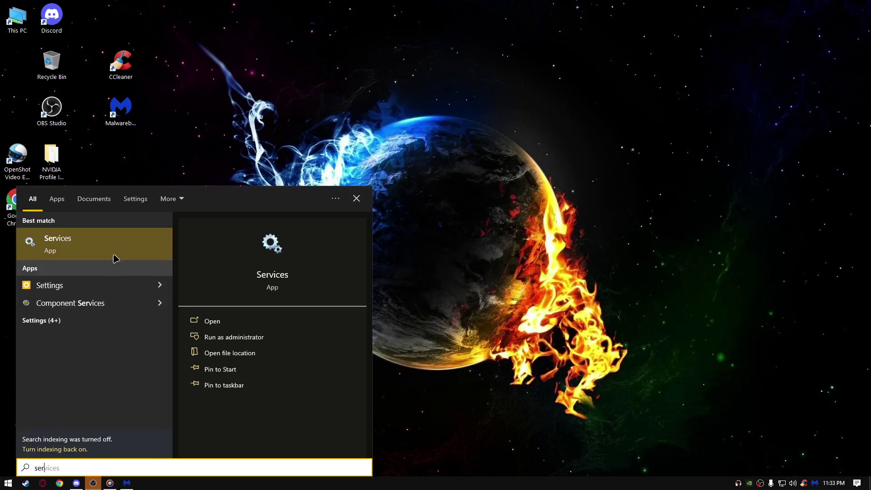
{"action": "left_click", "coordinate": [105, 234]}
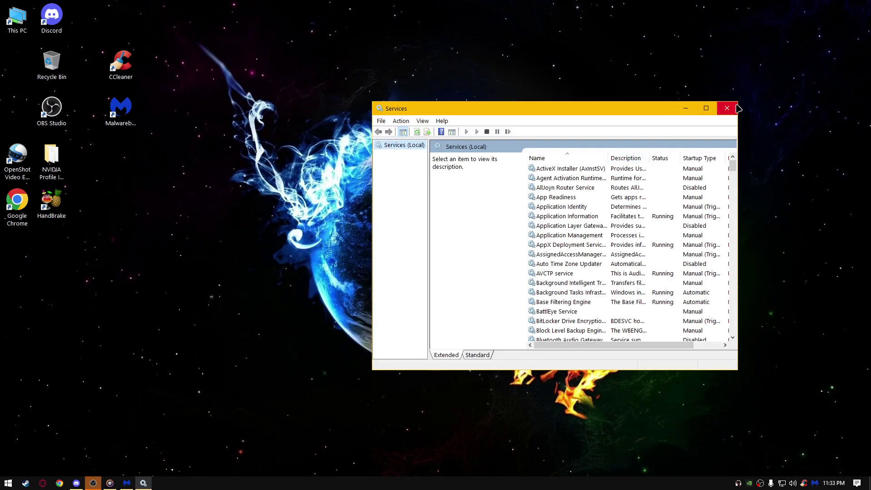
{"action": "left_click", "coordinate": [728, 107]}
{"action": "right_click", "coordinate": [204, 193]}
{"action": "left_click", "coordinate": [235, 222]}
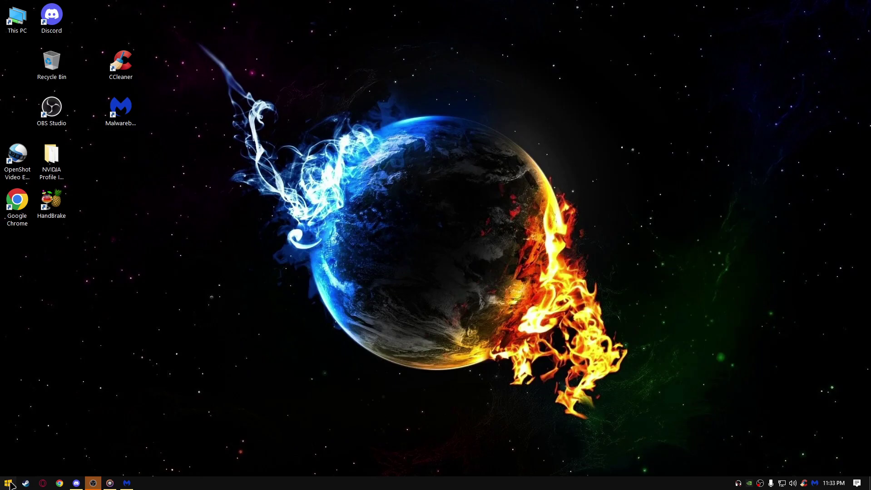
{"action": "left_click", "coordinate": [8, 483]}
{"action": "type", "text": "msconfig"}
{"action": "key", "text": "Return"}
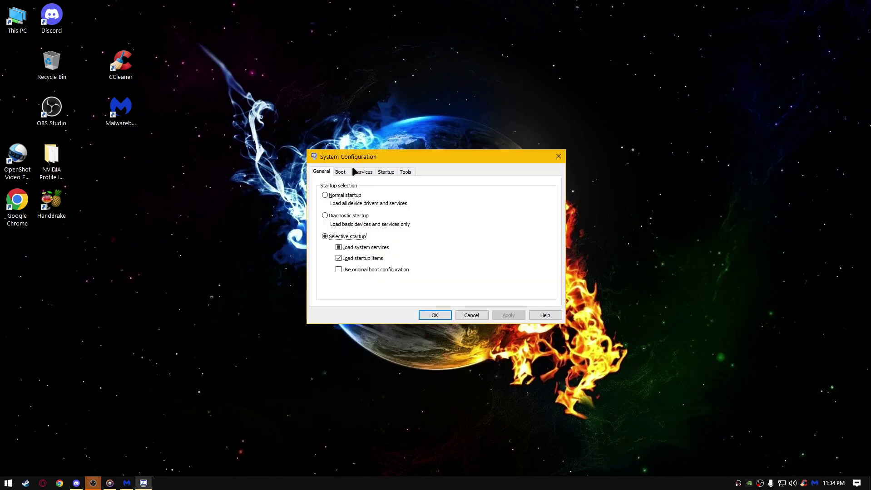
{"action": "left_click", "coordinate": [363, 172]}
{"action": "scroll", "coordinate": [409, 227], "scroll_direction": "down", "scroll_amount": 15}
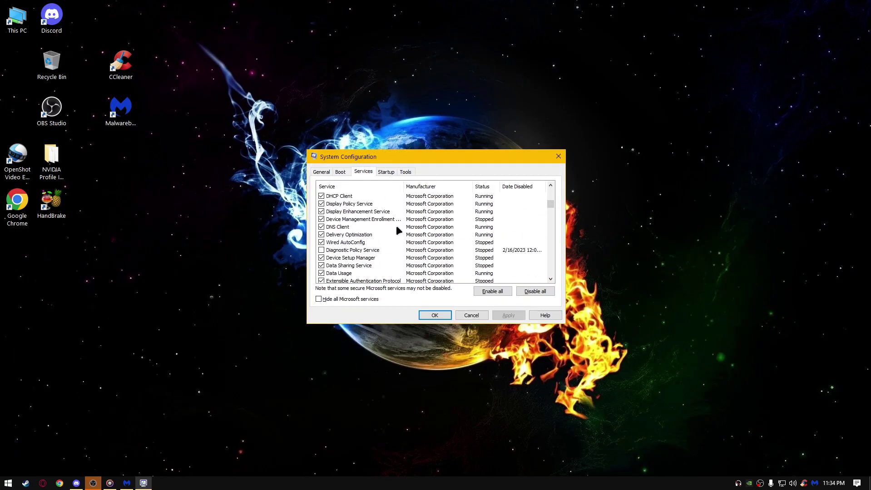
{"action": "scroll", "coordinate": [426, 245], "scroll_direction": "down", "scroll_amount": 6}
{"action": "left_click", "coordinate": [558, 157]}
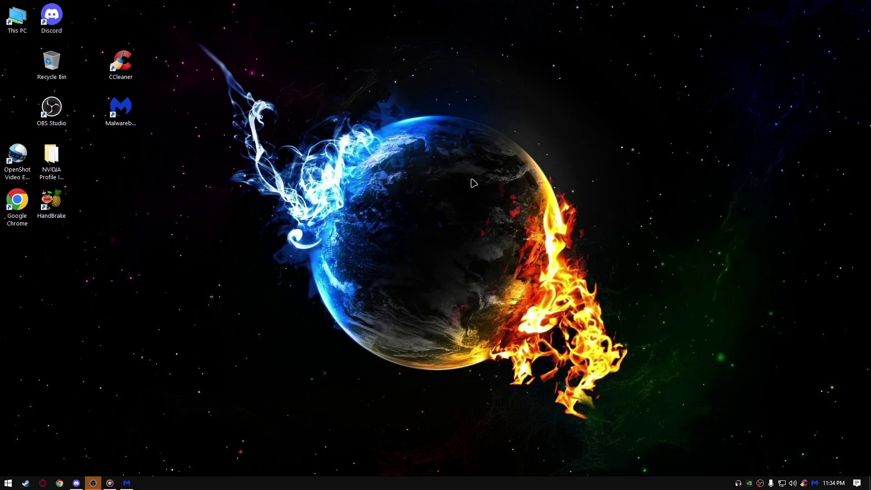
- Start a Malwarebytes threat scan and minimize its window
{"action": "left_click", "coordinate": [126, 483]}
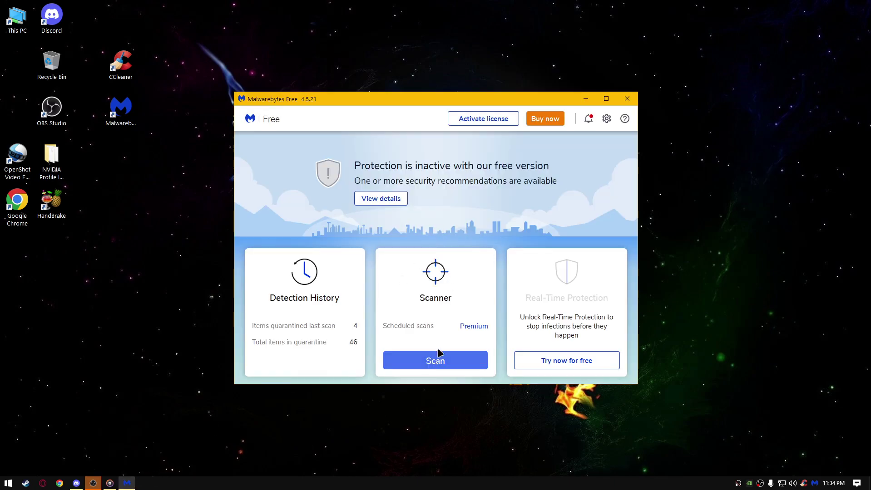
{"action": "left_click", "coordinate": [443, 344]}
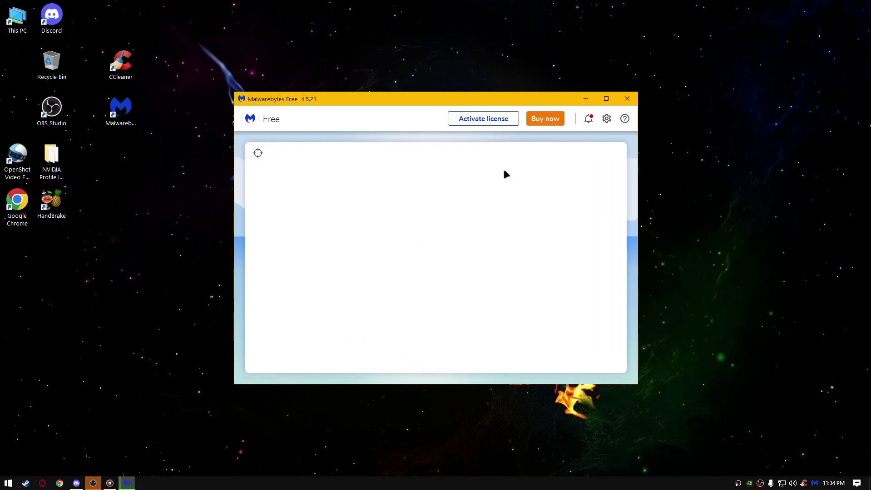
{"action": "left_click", "coordinate": [588, 96]}
- Refresh the desktop, then open and dismiss the Start menu
{"action": "right_click", "coordinate": [129, 165]}
{"action": "left_click", "coordinate": [154, 193]}
{"action": "right_click", "coordinate": [154, 189]}
{"action": "right_click", "coordinate": [175, 215]}
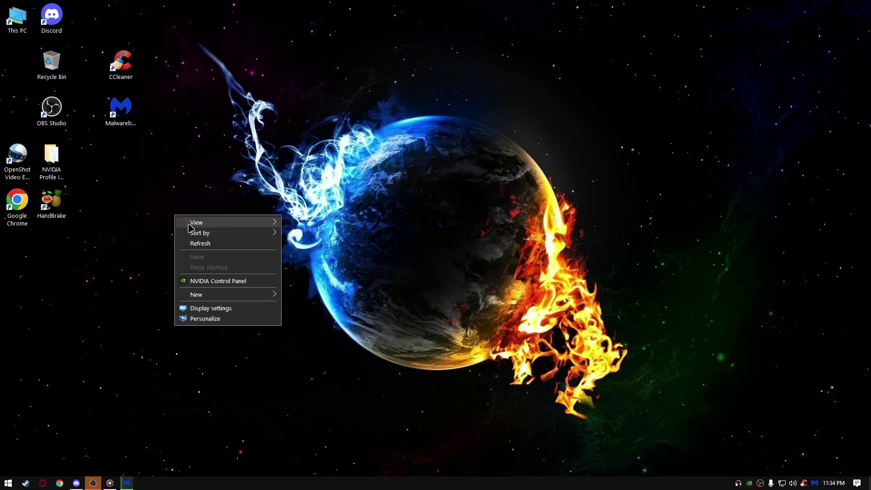
{"action": "left_click", "coordinate": [36, 354]}
{"action": "left_click", "coordinate": [5, 483]}
{"action": "left_click", "coordinate": [5, 483]}
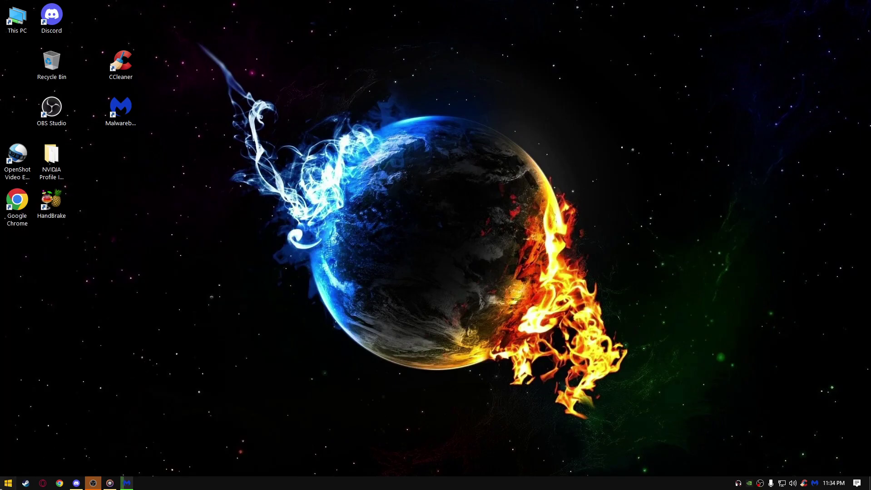
{"action": "left_click", "coordinate": [6, 484]}
{"action": "type", "text": "check for"}
{"action": "key", "text": "Return"}
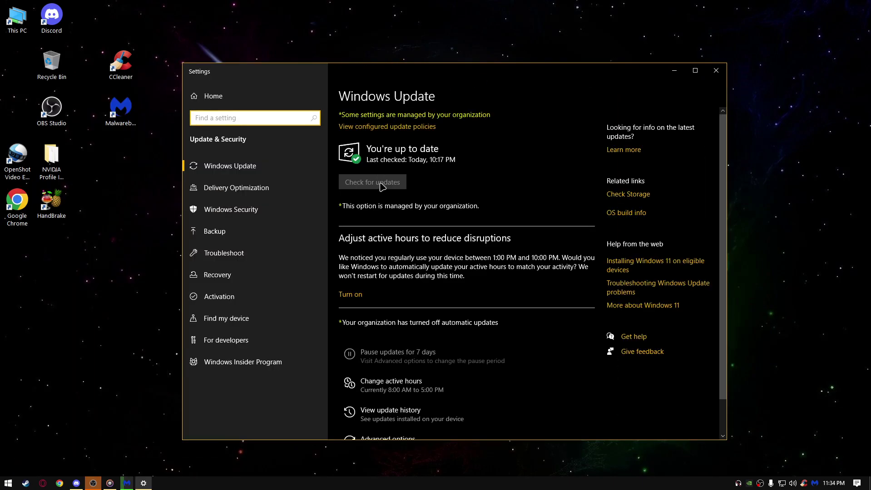
{"action": "scroll", "coordinate": [358, 201], "scroll_direction": "down", "scroll_amount": 2}
{"action": "left_click", "coordinate": [275, 188]}
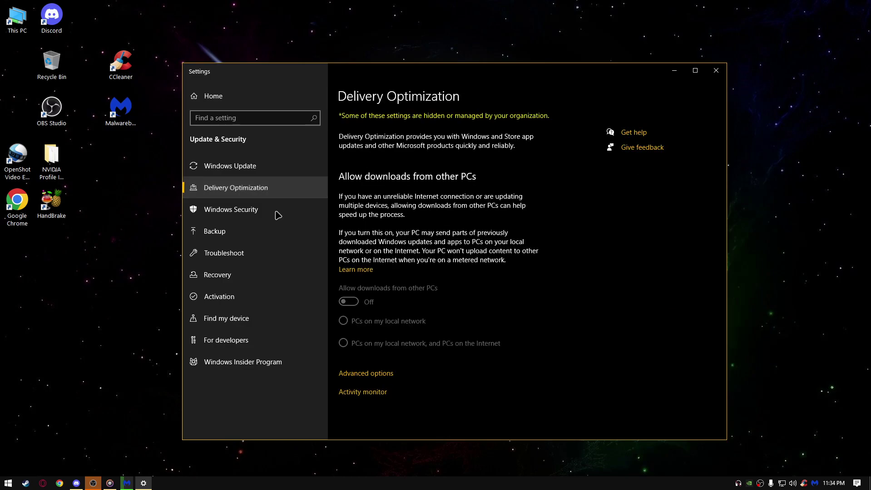
- Close the Settings window and select the CCleaner and Malwarebytes desktop shortcuts
{"action": "left_click", "coordinate": [714, 70]}
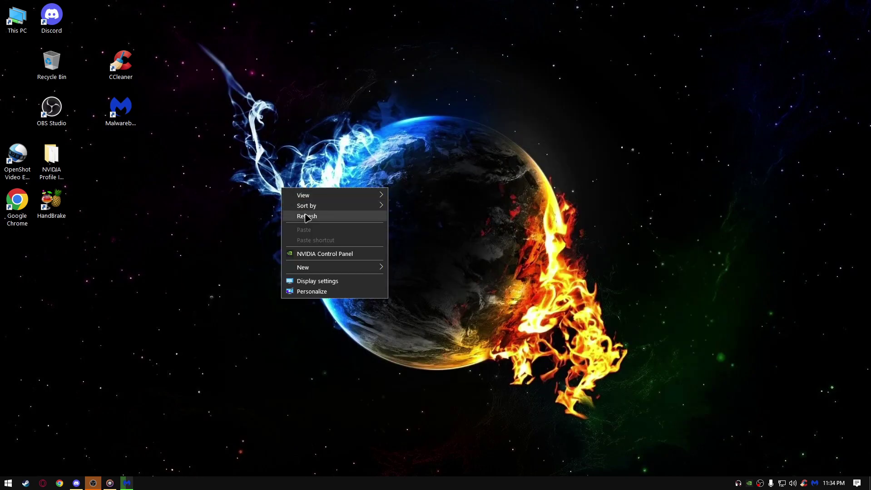
{"action": "right_click", "coordinate": [204, 209]}
{"action": "left_click", "coordinate": [244, 237]}
{"action": "left_click_drag", "start_coordinate": [165, 60], "coordinate": [88, 155]}
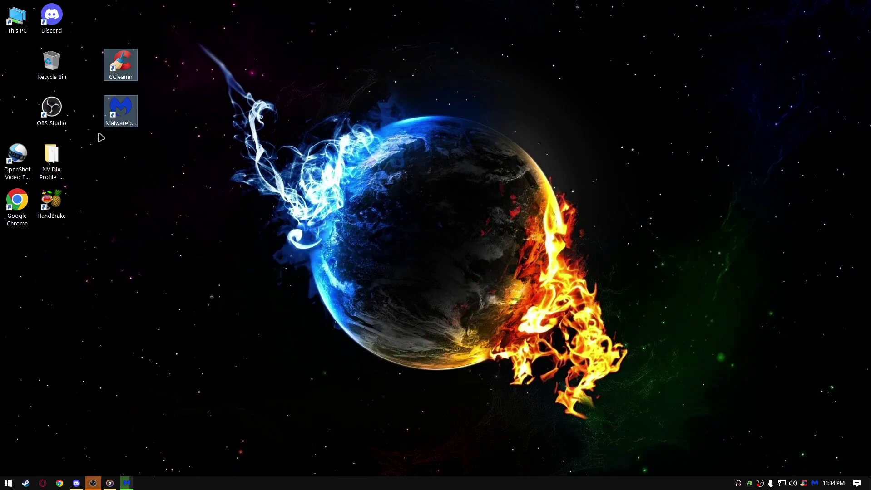
{"action": "left_click", "coordinate": [198, 101]}
{"action": "right_click", "coordinate": [198, 102]}
{"action": "right_click", "coordinate": [190, 106]}
{"action": "right_click", "coordinate": [199, 128]}
{"action": "mouse_move", "coordinate": [226, 149]}
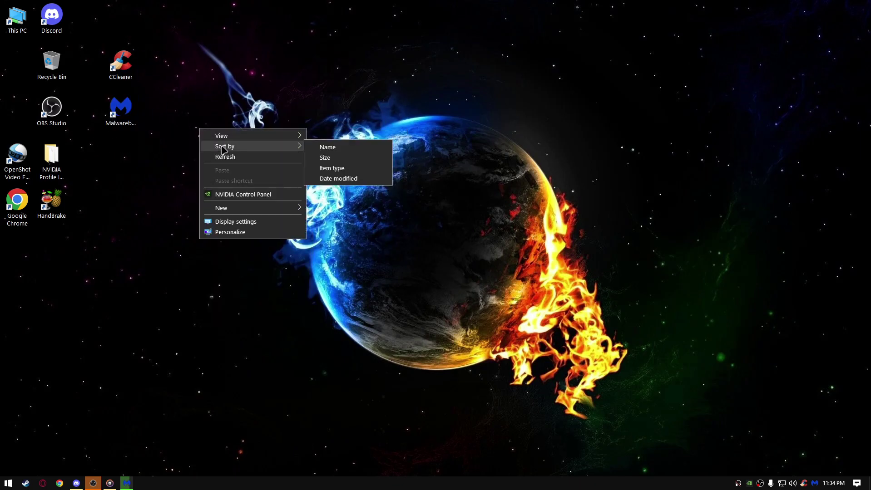
{"action": "left_click", "coordinate": [190, 195]}
- Check the Malwarebytes threat scan's progress, then minimize it to keep running in the background
{"action": "left_click", "coordinate": [131, 476]}
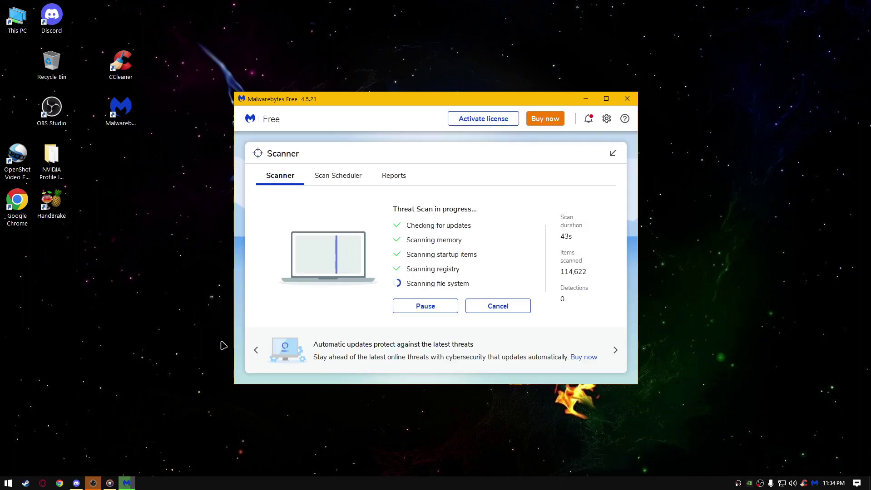
{"action": "left_click", "coordinate": [586, 99]}
{"action": "right_click", "coordinate": [181, 152]}
{"action": "left_click", "coordinate": [204, 171]}
- Move the Malwarebytes and CCleaner desktop icons into the first column
{"action": "left_click_drag", "start_coordinate": [183, 53], "coordinate": [130, 159]}
{"action": "right_click", "coordinate": [182, 139]}
{"action": "left_click", "coordinate": [213, 168]}
{"action": "left_click_drag", "start_coordinate": [120, 109], "coordinate": [17, 110]}
{"action": "left_click_drag", "start_coordinate": [120, 64], "coordinate": [18, 68]}
- Confirm in Discord's Voice & Video Advanced settings that Hardware Acceleration is off, then return to the leaves channel
{"action": "right_click", "coordinate": [106, 79]}
{"action": "left_click", "coordinate": [206, 187]}
{"action": "left_click", "coordinate": [77, 484]}
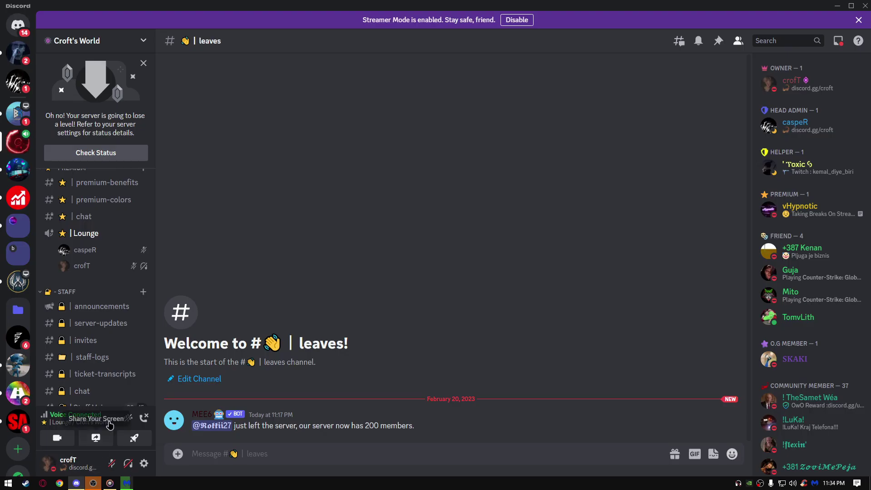
{"action": "left_click", "coordinate": [144, 462]}
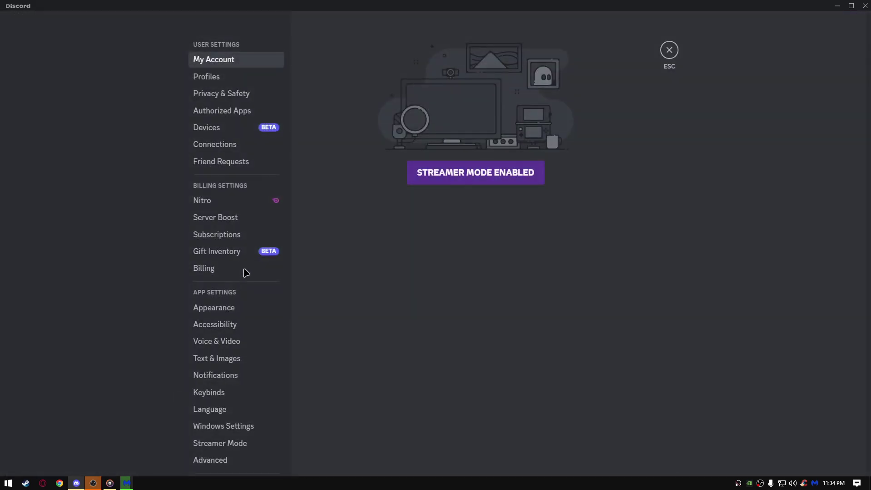
{"action": "scroll", "coordinate": [246, 267], "scroll_direction": "down", "scroll_amount": 3}
{"action": "left_click", "coordinate": [217, 191]}
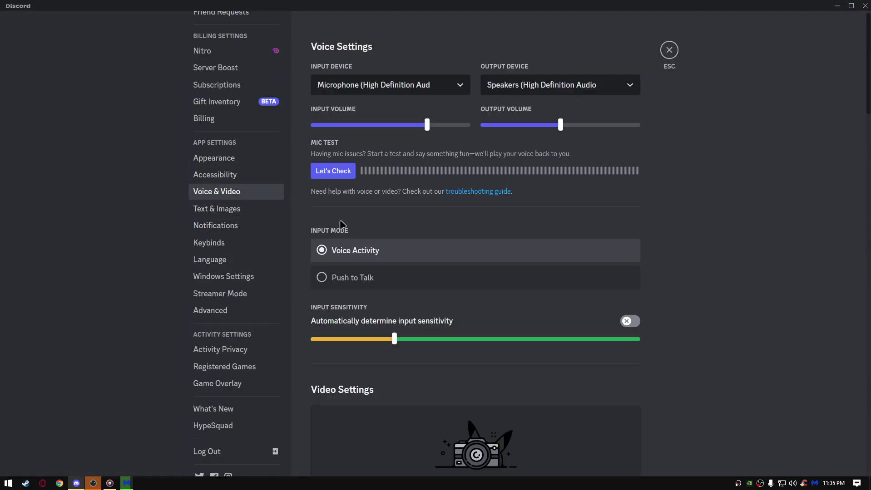
{"action": "scroll", "coordinate": [700, 278], "scroll_direction": "down", "scroll_amount": 12}
{"action": "scroll", "coordinate": [696, 276], "scroll_direction": "down", "scroll_amount": 2}
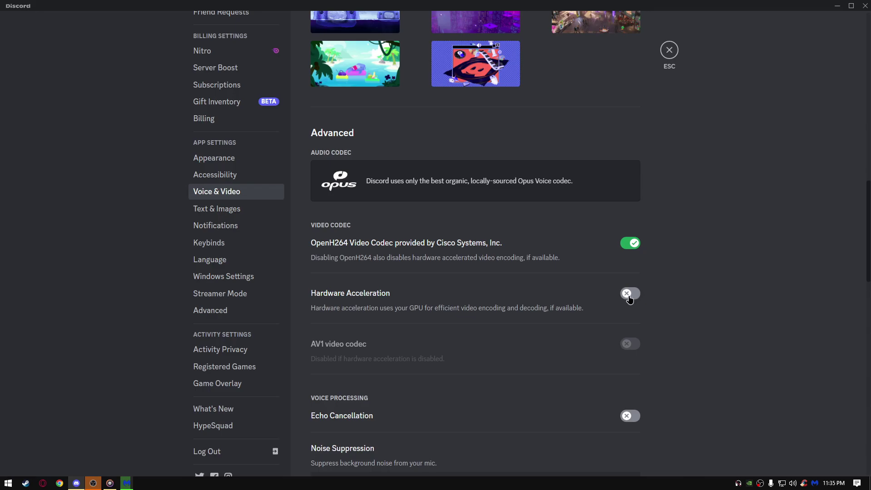
{"action": "left_click", "coordinate": [669, 50]}
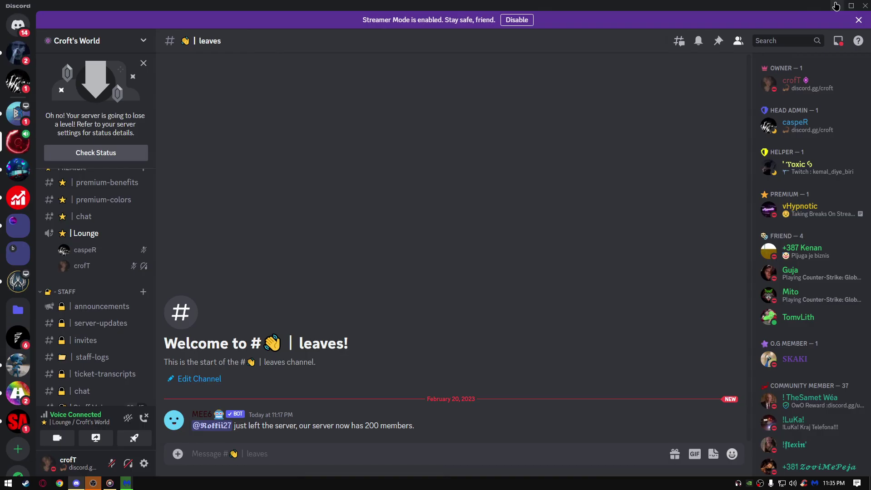
- Minimize Discord and refresh the desktop from its right-click menu
{"action": "left_click", "coordinate": [835, 5]}
{"action": "right_click", "coordinate": [168, 220]}
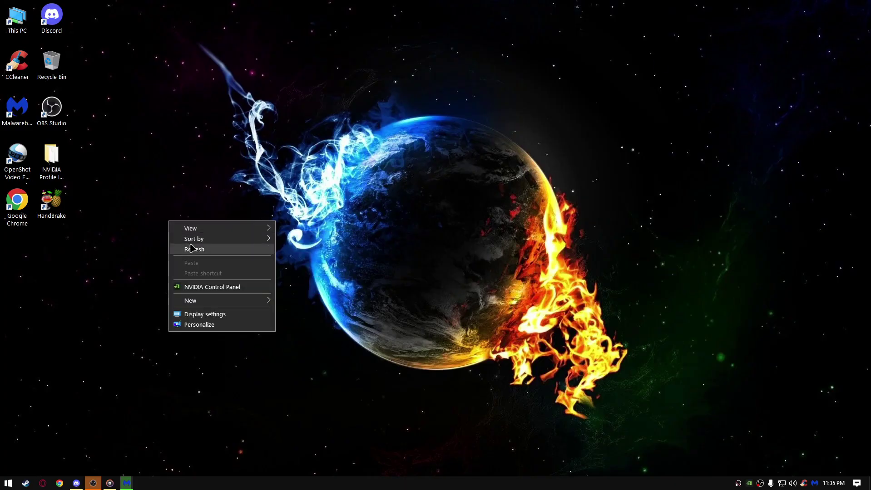
{"action": "right_click", "coordinate": [174, 233]}
{"action": "left_click", "coordinate": [198, 263]}
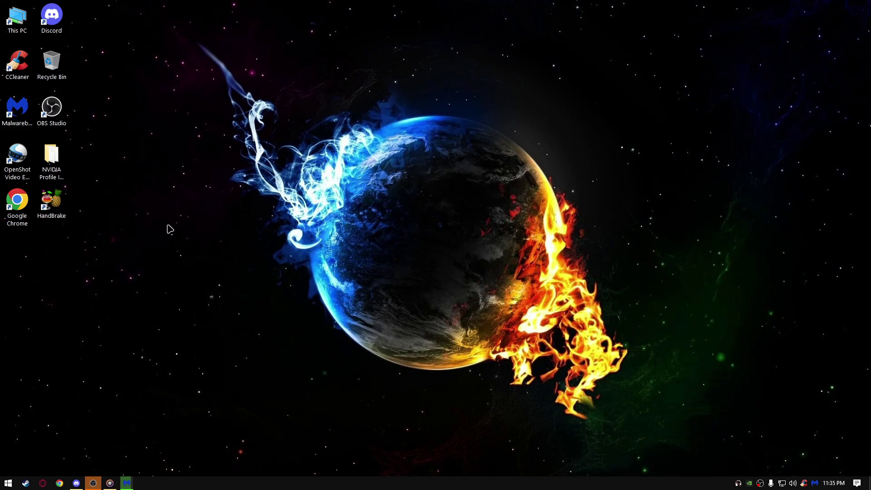
{"action": "right_click", "coordinate": [167, 225]}
{"action": "right_click", "coordinate": [146, 229]}
{"action": "right_click", "coordinate": [145, 242]}
{"action": "right_click", "coordinate": [144, 256]}
{"action": "right_click", "coordinate": [141, 255]}
{"action": "left_click", "coordinate": [165, 285]}
- Open the C:\Windows\temp folder through Run and delete all its files
{"action": "left_click", "coordinate": [7, 483]}
{"action": "type", "text": "run"}
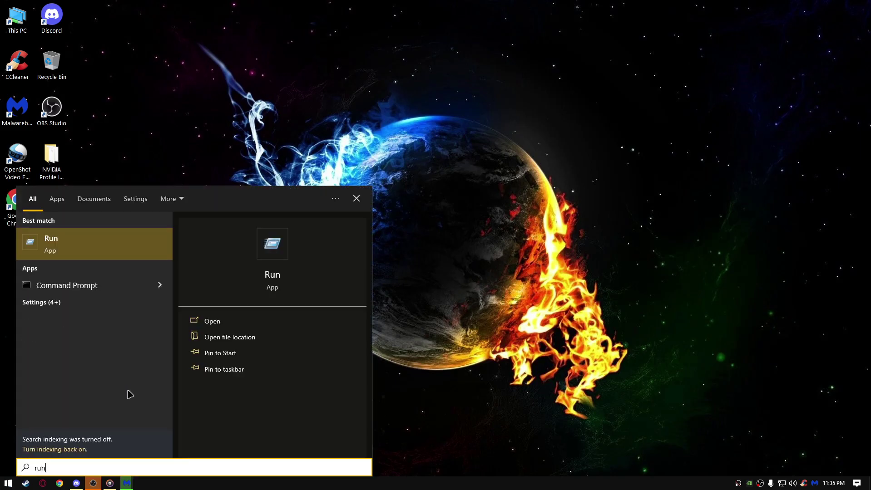
{"action": "key", "text": "Return"}
{"action": "type", "text": "ap"}
{"action": "key", "text": "BackSpace"}
{"action": "type", "text": "temp"}
{"action": "key", "text": "Return"}
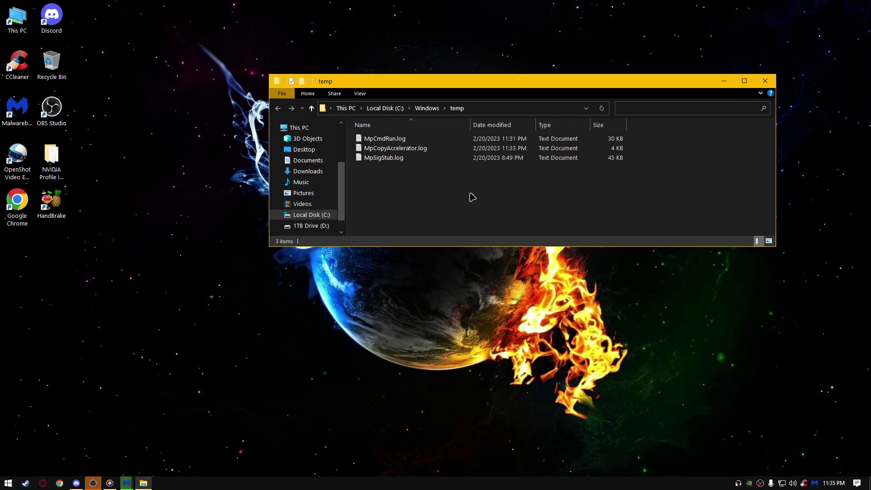
{"action": "key", "text": "ctrl+a"}
{"action": "key", "text": "Delete"}
- Open %temp% through Run and delete everything in the user Temp folder
{"action": "left_click", "coordinate": [764, 83]}
{"action": "key", "text": "super"}
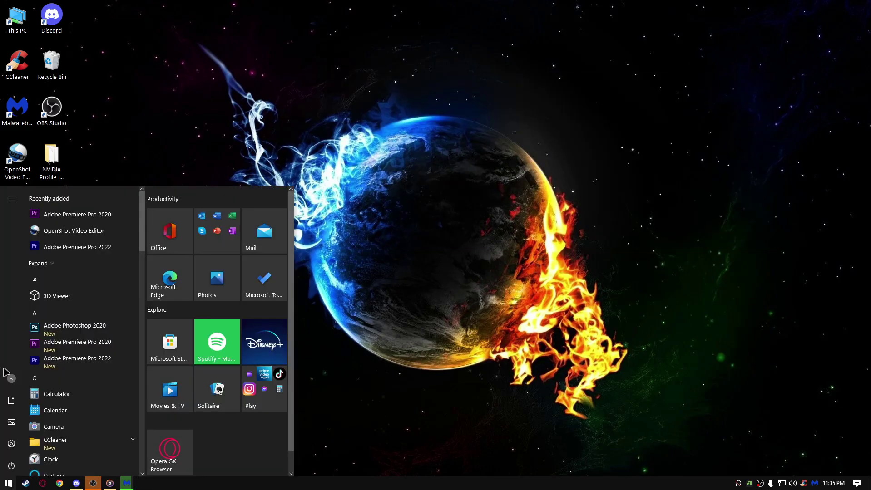
{"action": "type", "text": "run"}
{"action": "key", "text": "Return"}
{"action": "type", "text": "%temp%"}
{"action": "key", "text": "Return"}
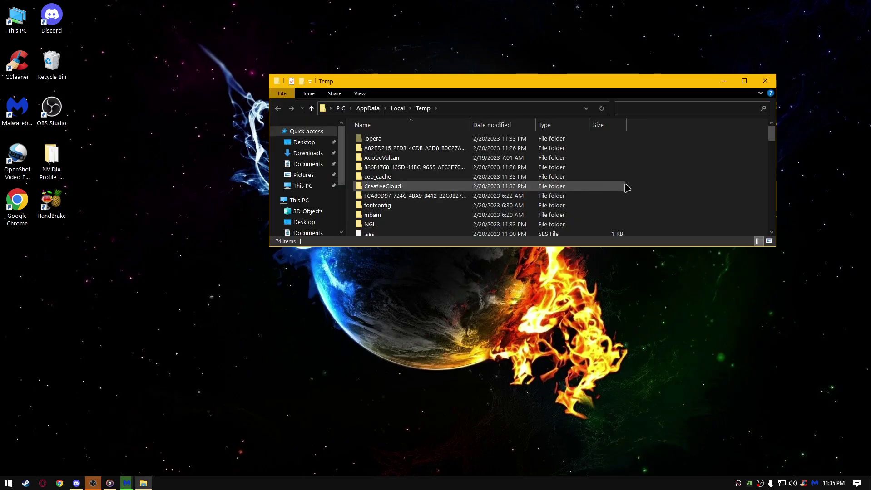
{"action": "key", "text": "ctrl+a"}
{"action": "key", "text": "Delete"}
- Skip all in-use items with 'Do this for all' and close the Temp folder window
{"action": "left_click", "coordinate": [457, 218]}
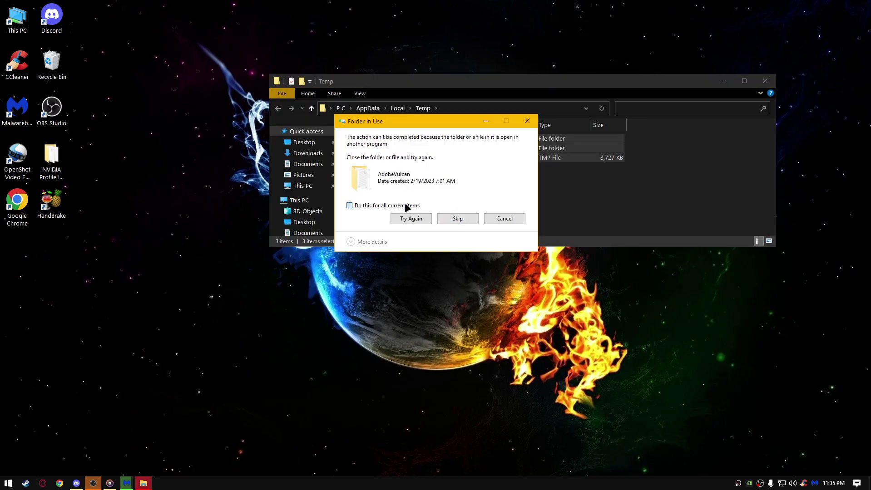
{"action": "left_click", "coordinate": [405, 204]}
{"action": "left_click", "coordinate": [457, 218]}
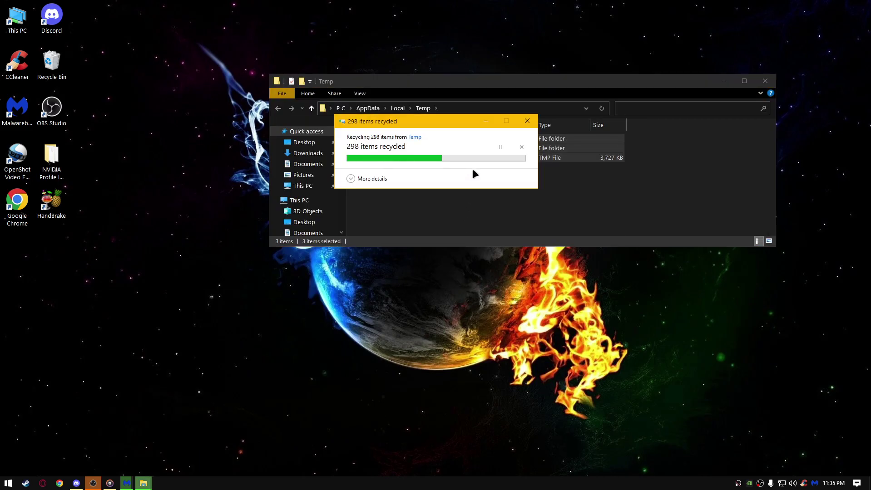
{"action": "left_click", "coordinate": [764, 80]}
- Finish the Malwarebytes scan summary showing 0 threats, close Malwarebytes, and refresh the desktop
{"action": "left_click", "coordinate": [859, 402]}
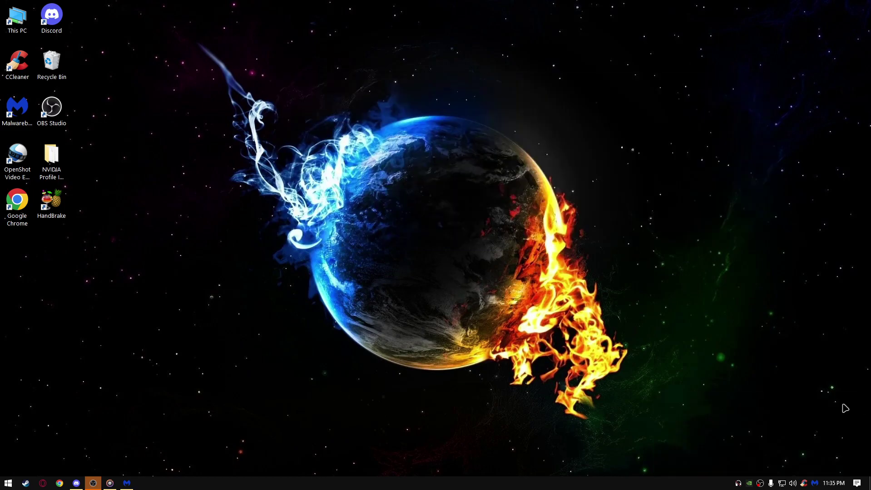
{"action": "left_click", "coordinate": [127, 483]}
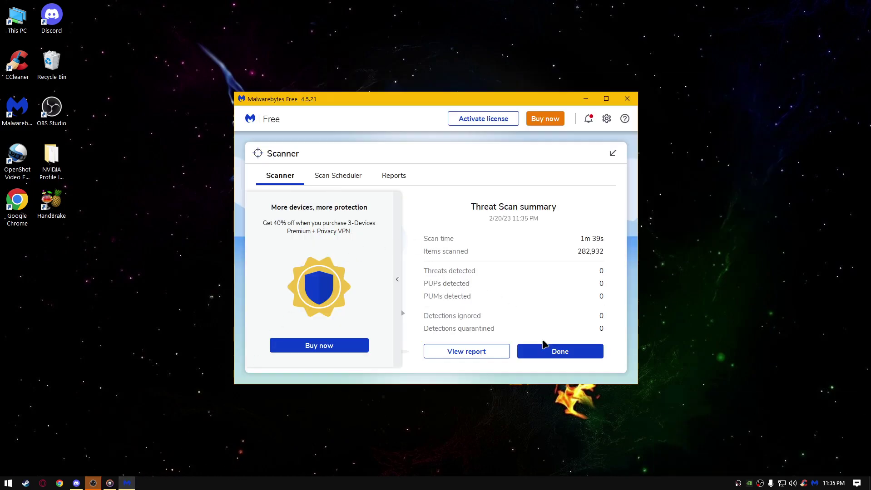
{"action": "left_click", "coordinate": [557, 355]}
{"action": "left_click", "coordinate": [627, 98]}
{"action": "right_click", "coordinate": [251, 191]}
{"action": "left_click", "coordinate": [168, 192]}
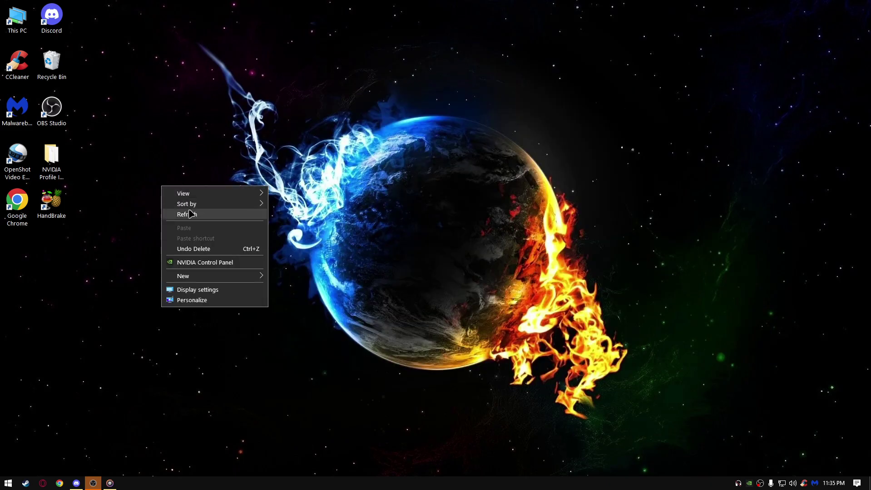
- Open the prefetch folder through Run, confirm it is empty, and close it
{"action": "left_click", "coordinate": [8, 482]}
{"action": "type", "text": "run"}
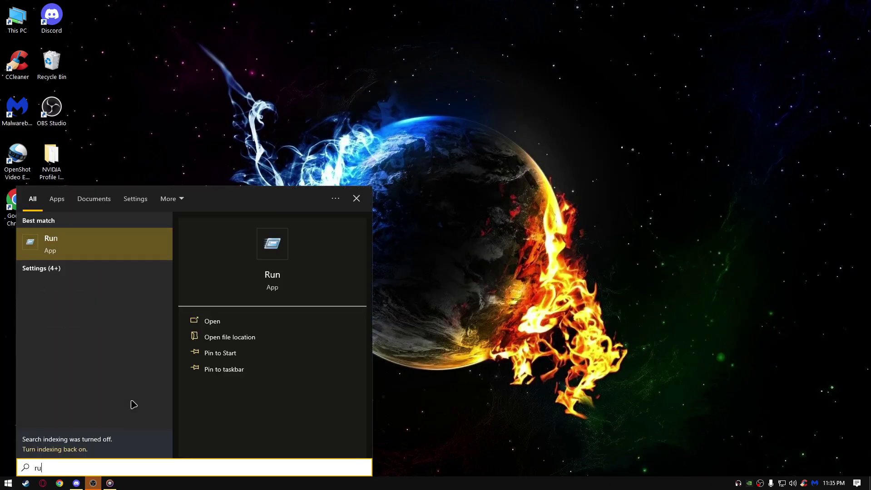
{"action": "key", "text": "Return"}
{"action": "type", "text": "prefetch"}
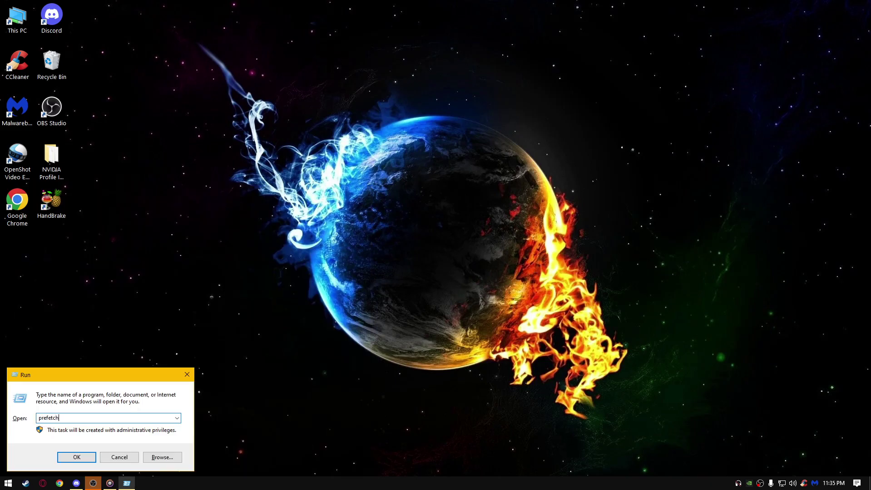
{"action": "key", "text": "Return"}
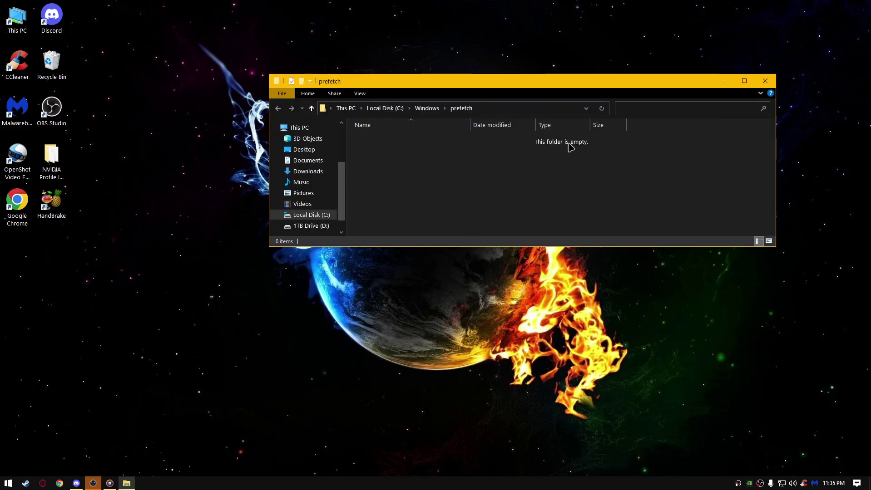
{"action": "left_click", "coordinate": [765, 81]}
- Empty the Recycle Bin, refresh the desktop, and launch NVIDIA Control Panel from the desktop menu
{"action": "right_click", "coordinate": [196, 194]}
{"action": "left_click", "coordinate": [223, 221]}
{"action": "right_click", "coordinate": [65, 65]}
{"action": "left_click", "coordinate": [105, 81]}
{"action": "right_click", "coordinate": [157, 140]}
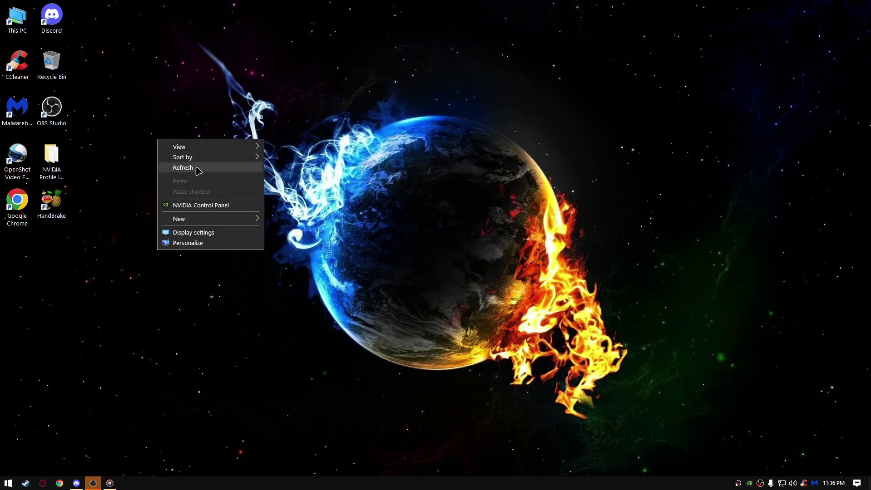
{"action": "left_click", "coordinate": [194, 167]}
{"action": "right_click", "coordinate": [190, 164]}
{"action": "left_click", "coordinate": [200, 192]}
{"action": "right_click", "coordinate": [140, 163]}
{"action": "left_click", "coordinate": [166, 191]}
{"action": "right_click", "coordinate": [264, 180]}
{"action": "left_click", "coordinate": [311, 249]}
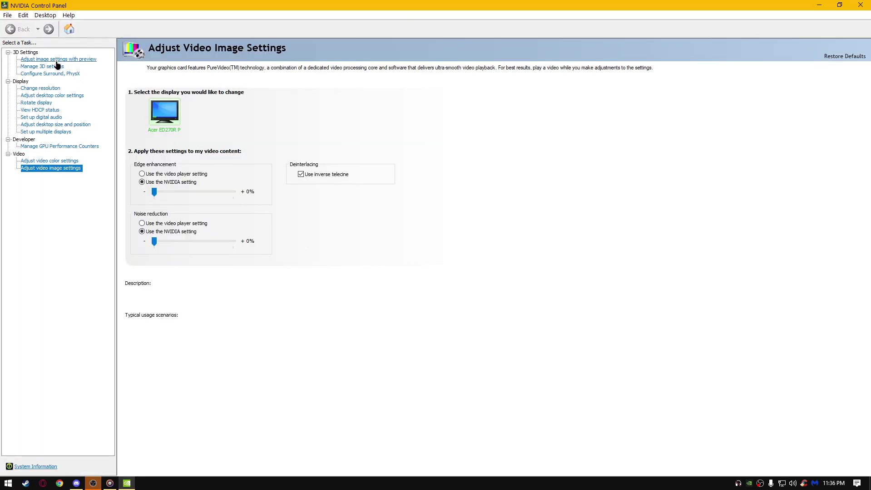
- Visit Adjust image settings with preview, then switch to Manage 3D settings' global feature list
{"action": "left_click", "coordinate": [58, 60]}
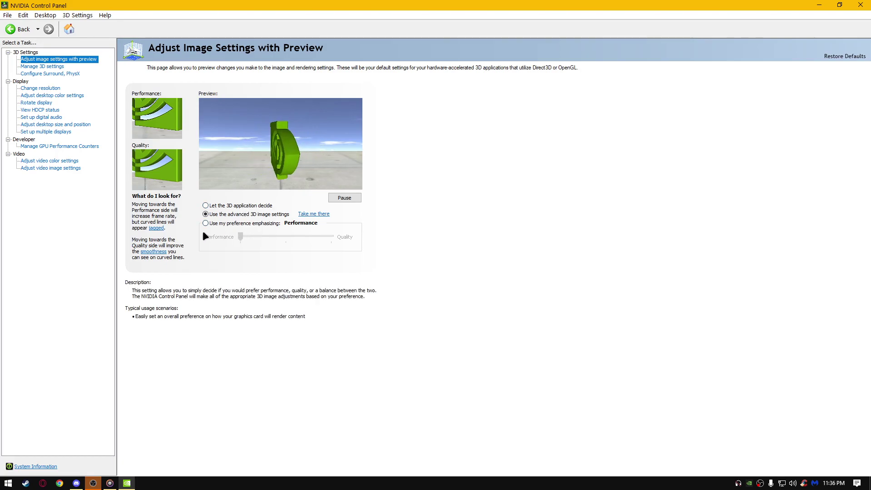
{"action": "left_click", "coordinate": [79, 67]}
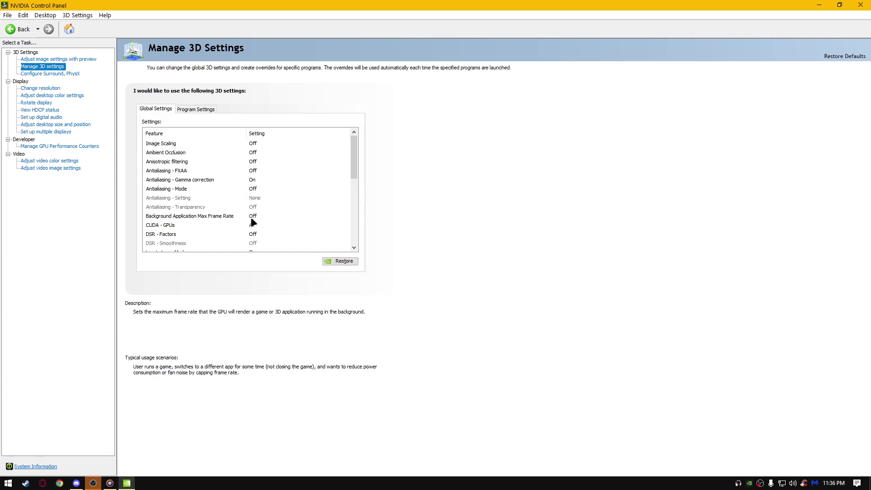
- Go through the global 3D settings list, keeping CUDA - GPUs at All, to reach Low Latency, power and shader cache
{"action": "left_click_drag", "start_coordinate": [359, 172], "coordinate": [357, 190]}
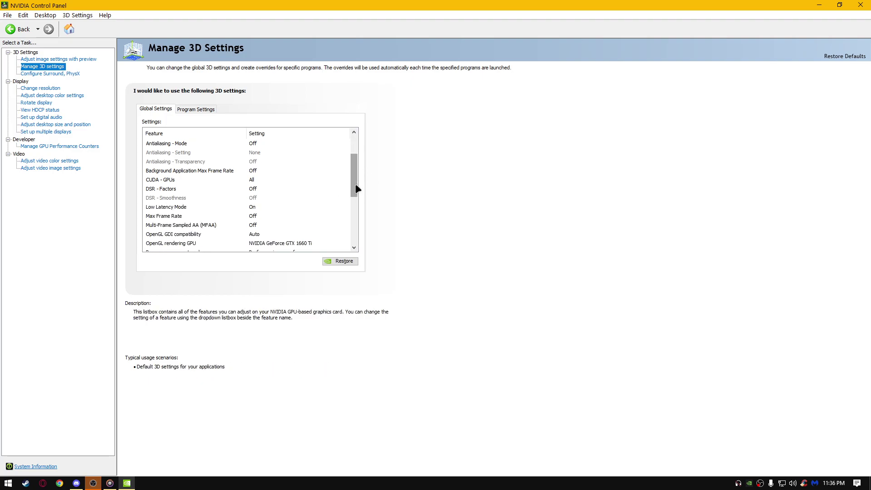
{"action": "left_click", "coordinate": [256, 180]}
{"action": "left_click", "coordinate": [256, 180]}
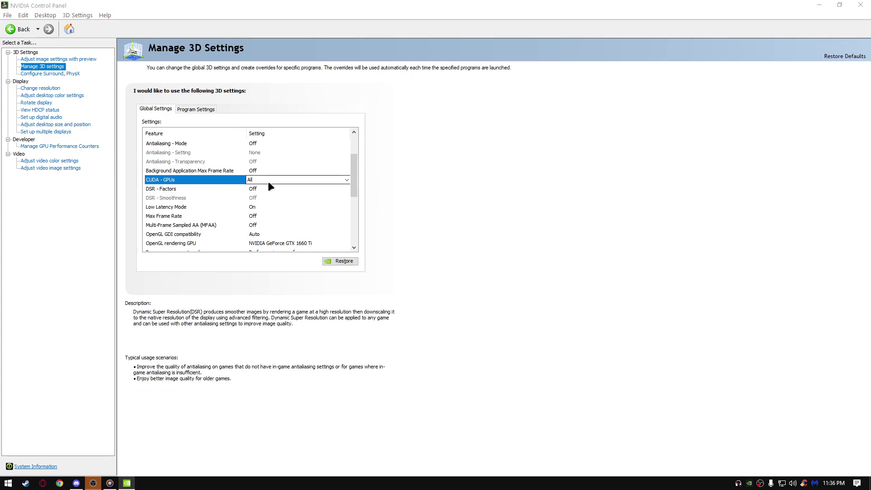
{"action": "left_click", "coordinate": [273, 180]}
{"action": "left_click", "coordinate": [289, 182]}
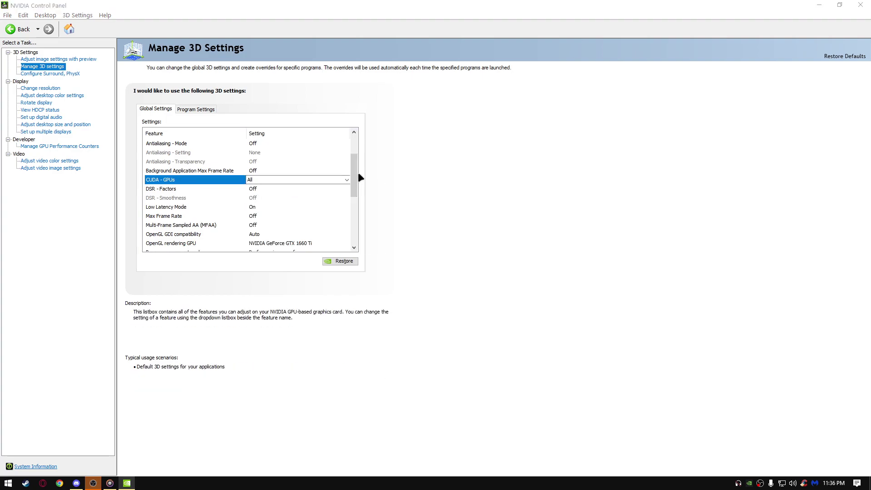
{"action": "left_click_drag", "start_coordinate": [357, 172], "coordinate": [352, 178]}
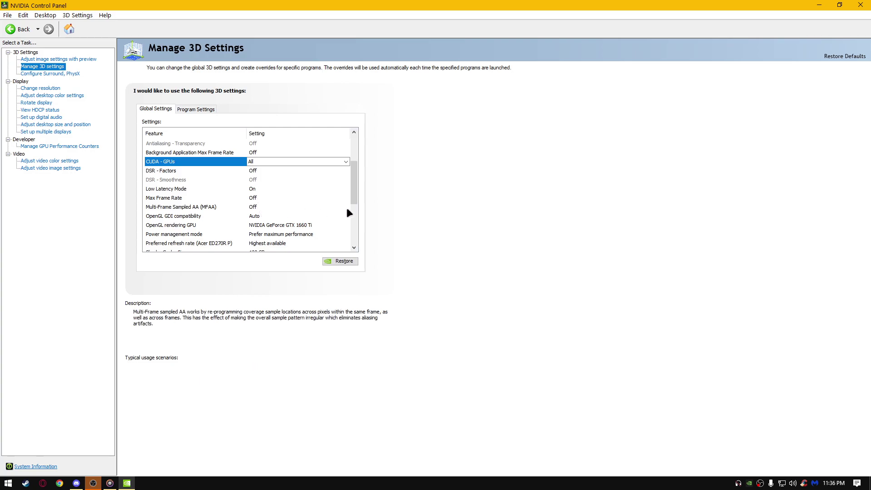
{"action": "left_click_drag", "start_coordinate": [355, 197], "coordinate": [355, 215]}
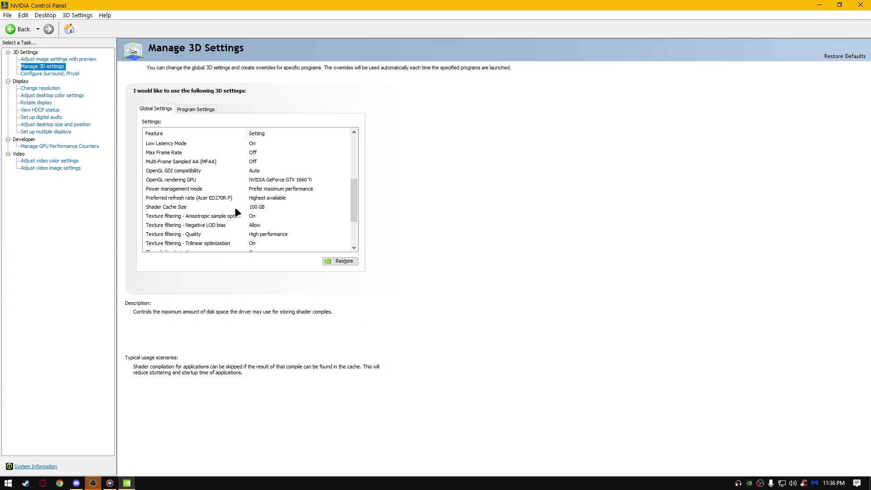
- Keep Shader Cache Size at 100 GB and scroll down to Texture filtering, Threaded optimization and Vertical sync
{"action": "left_click", "coordinate": [268, 207]}
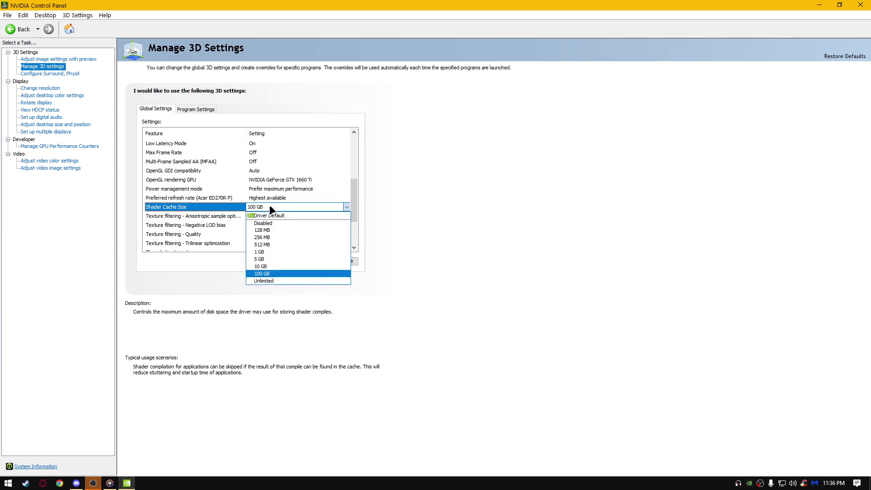
{"action": "left_click", "coordinate": [329, 208]}
{"action": "scroll", "coordinate": [345, 214], "scroll_direction": "down", "scroll_amount": 2}
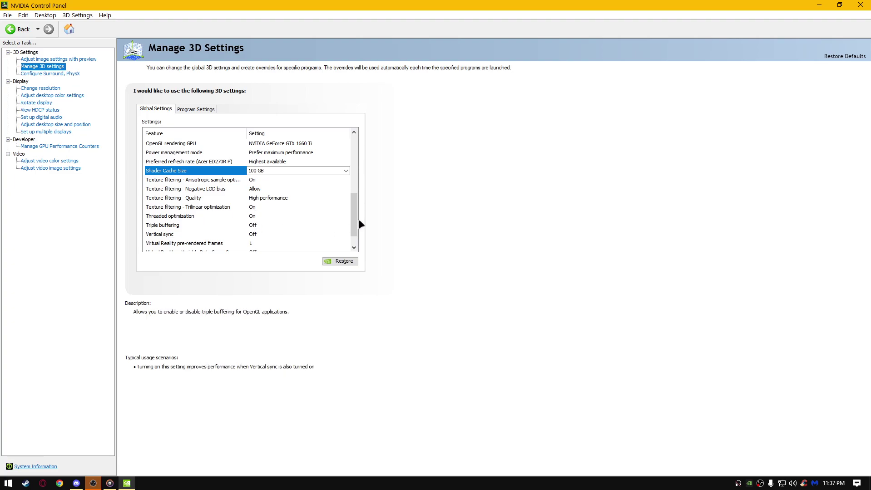
{"action": "scroll", "coordinate": [354, 220], "scroll_direction": "down", "scroll_amount": 1}
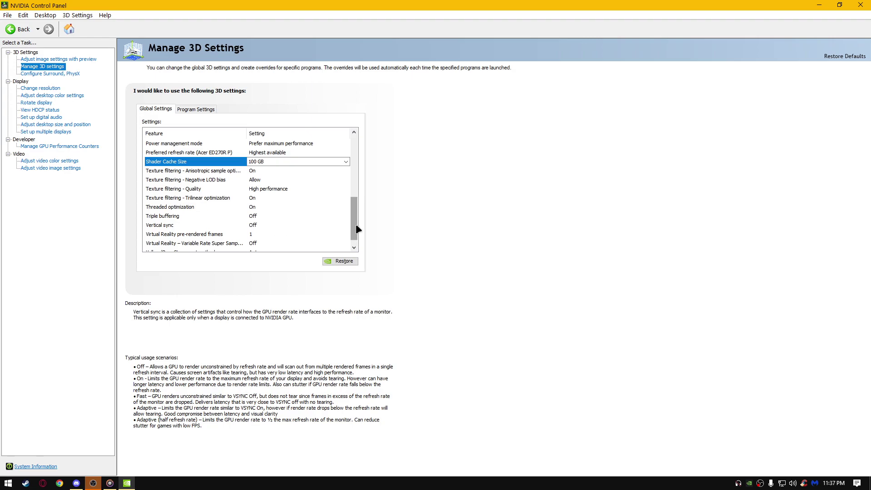
{"action": "scroll", "coordinate": [354, 224], "scroll_direction": "down", "scroll_amount": 1}
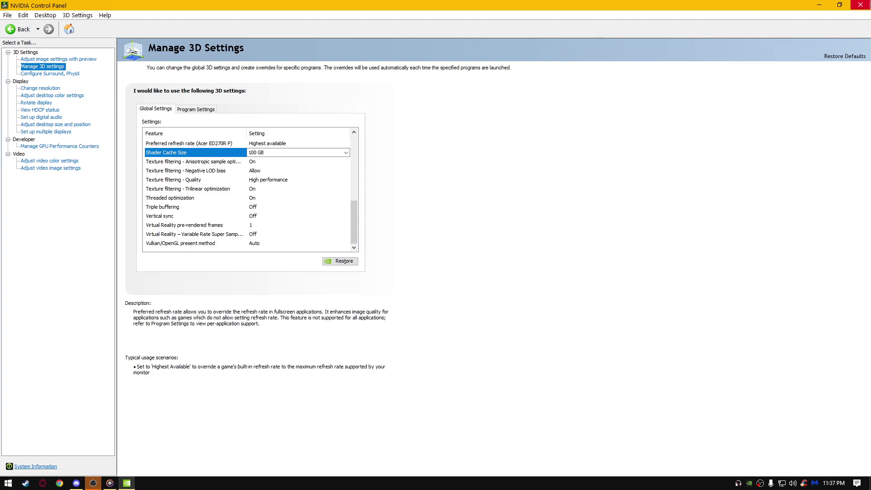
- Add csgo.exe as a customized program under Program Settings
{"action": "left_click", "coordinate": [203, 109]}
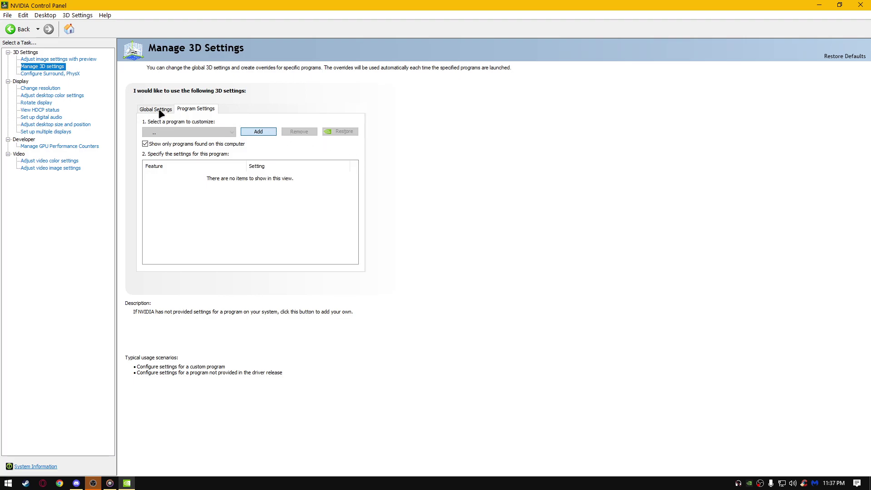
{"action": "left_click", "coordinate": [262, 134]}
{"action": "scroll", "coordinate": [441, 229], "scroll_direction": "down", "scroll_amount": 8}
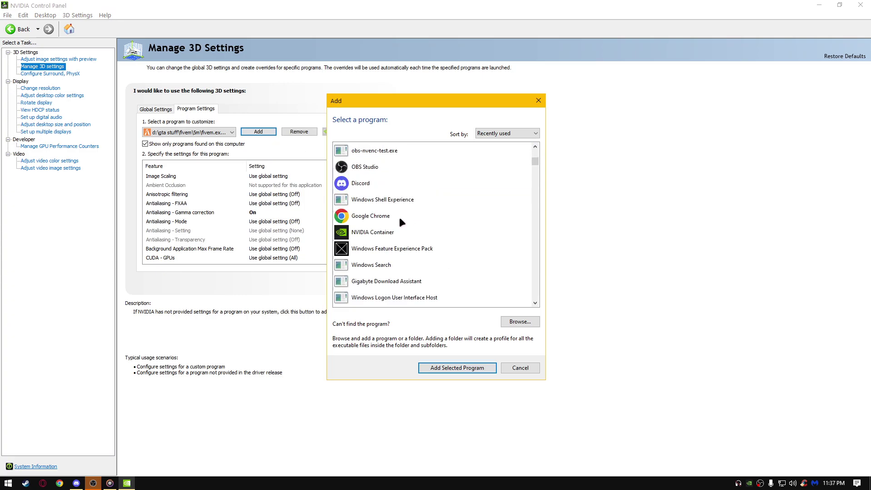
{"action": "left_click", "coordinate": [387, 170]}
{"action": "left_click", "coordinate": [460, 366]}
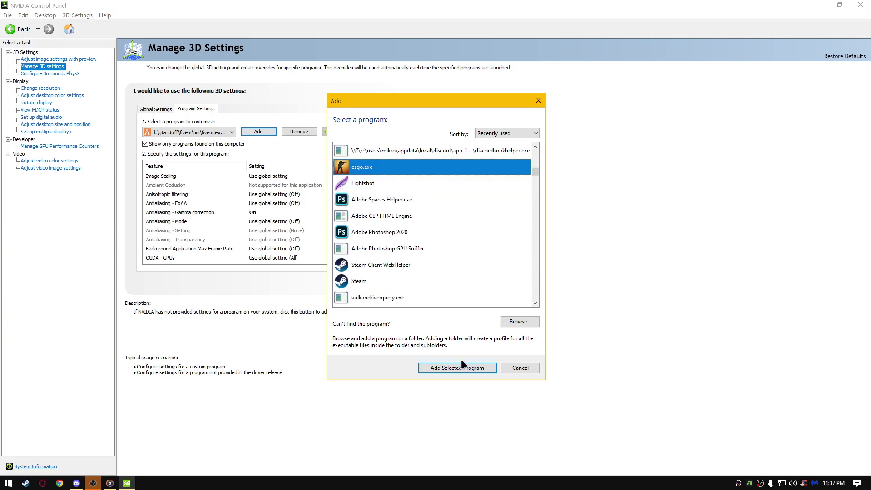
- Close NVIDIA Control Panel and refresh the desktop several times
{"action": "left_click", "coordinate": [859, 5]}
{"action": "right_click", "coordinate": [173, 143]}
{"action": "right_click", "coordinate": [172, 161]}
{"action": "mouse_move", "coordinate": [184, 173]}
{"action": "left_click", "coordinate": [190, 190]}
{"action": "right_click", "coordinate": [131, 179]}
{"action": "left_click", "coordinate": [158, 206]}
{"action": "right_click", "coordinate": [148, 193]}
{"action": "left_click", "coordinate": [179, 217]}
{"action": "right_click", "coordinate": [178, 212]}
{"action": "left_click", "coordinate": [198, 236]}
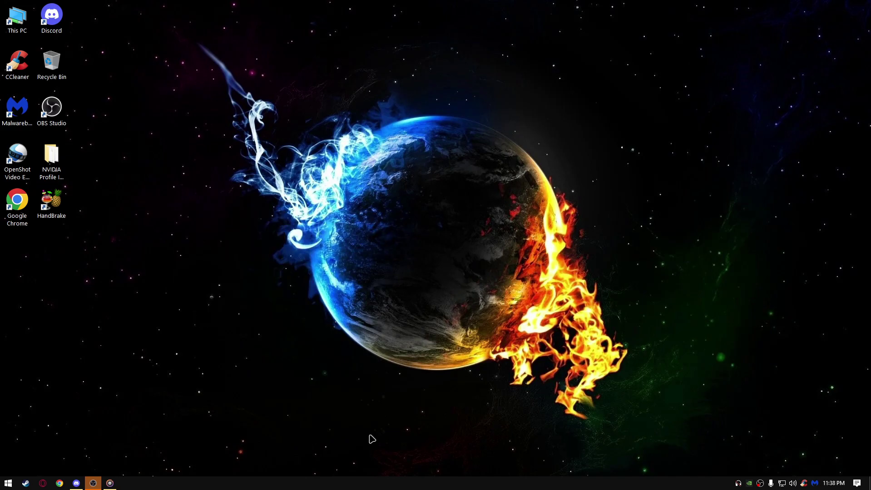
- Refresh the desktop and open Task Manager from the taskbar menu
{"action": "right_click", "coordinate": [367, 469]}
{"action": "left_click", "coordinate": [356, 472]}
{"action": "right_click", "coordinate": [359, 482]}
{"action": "left_click", "coordinate": [365, 442]}
- Disable CCXProcess.exe in Task Manager's Startup list, then close Task Manager
{"action": "left_click", "coordinate": [373, 117]}
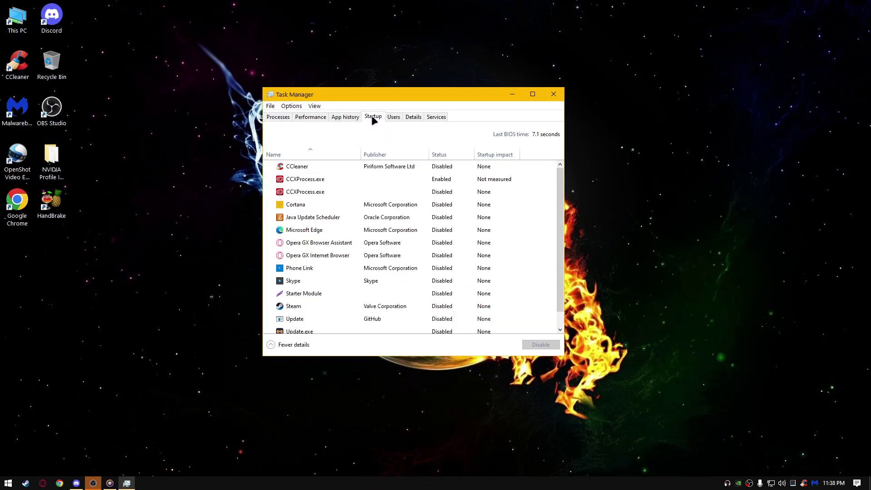
{"action": "right_click", "coordinate": [431, 179]}
{"action": "key", "text": "Escape"}
{"action": "scroll", "coordinate": [459, 214], "scroll_direction": "down", "scroll_amount": 1}
{"action": "scroll", "coordinate": [458, 226], "scroll_direction": "up", "scroll_amount": 1}
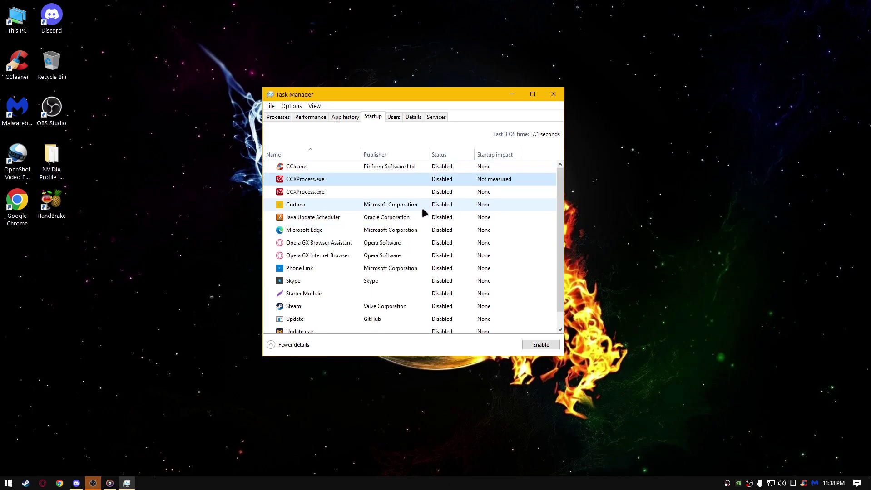
{"action": "left_click", "coordinate": [307, 117]}
{"action": "left_click", "coordinate": [286, 116]}
{"action": "left_click", "coordinate": [341, 118]}
{"action": "left_click", "coordinate": [374, 117]}
{"action": "left_click", "coordinate": [553, 94]}
- Refresh the desktop, check the Background apps settings page, then close Settings
{"action": "right_click", "coordinate": [167, 194]}
{"action": "left_click", "coordinate": [203, 221]}
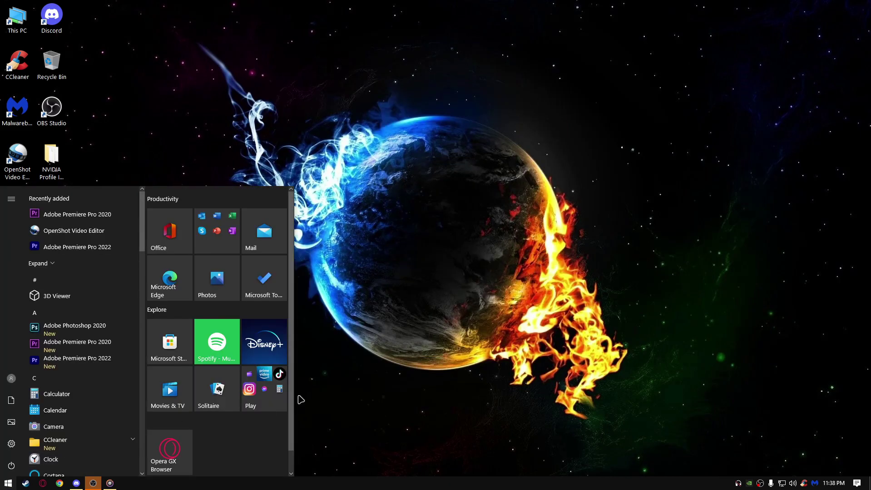
{"action": "type", "text": "background"}
{"action": "key", "text": "Return"}
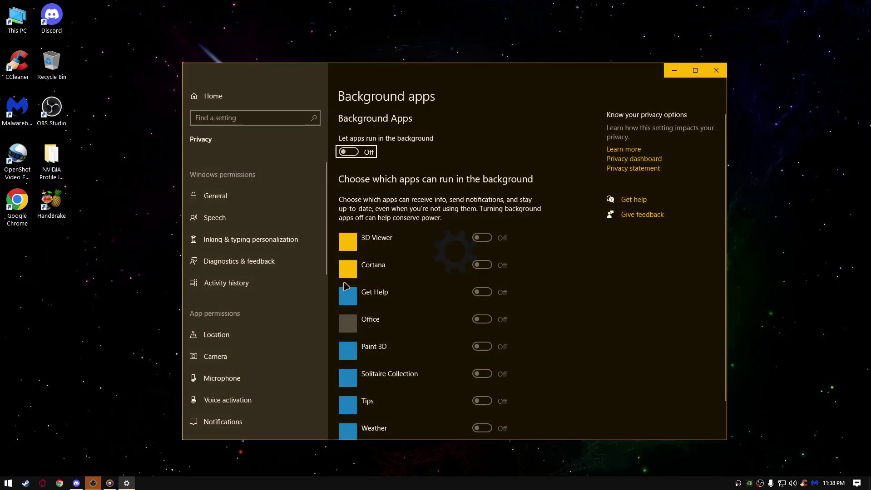
{"action": "scroll", "coordinate": [297, 244], "scroll_direction": "down", "scroll_amount": 3}
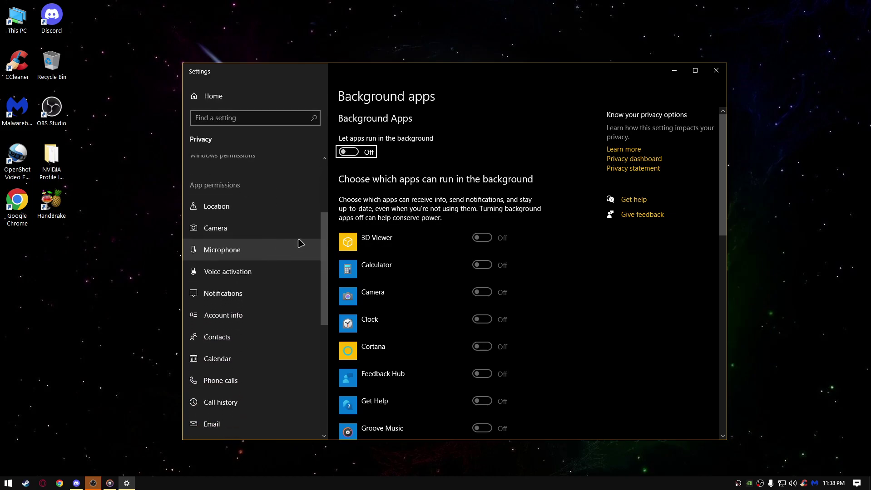
{"action": "scroll", "coordinate": [297, 245], "scroll_direction": "down", "scroll_amount": 4}
{"action": "left_click", "coordinate": [715, 70]}
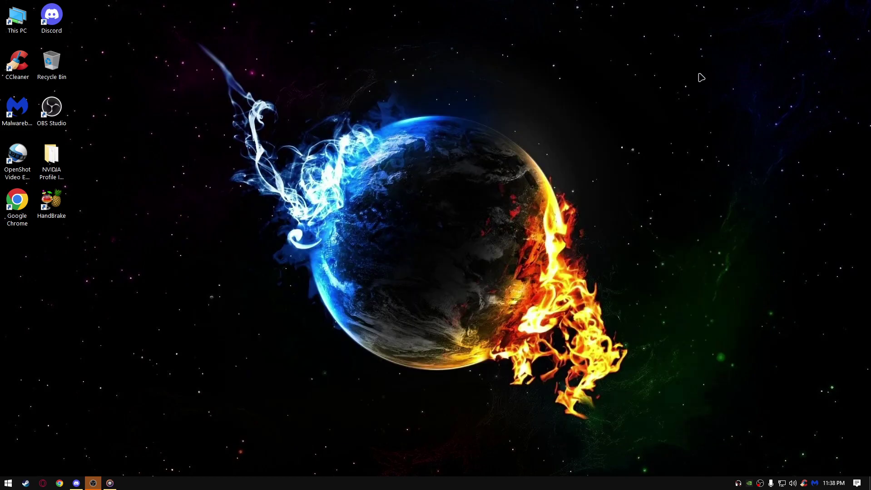
- Refresh the desktop three more times from its context menu
{"action": "right_click", "coordinate": [248, 183]}
{"action": "left_click", "coordinate": [279, 211]}
{"action": "right_click", "coordinate": [240, 233]}
{"action": "left_click", "coordinate": [256, 262]}
{"action": "right_click", "coordinate": [212, 253]}
{"action": "left_click", "coordinate": [240, 278]}
- Switch Game Mode On and review the Xbox Game Bar and Xbox Networking pages
{"action": "key", "text": "super"}
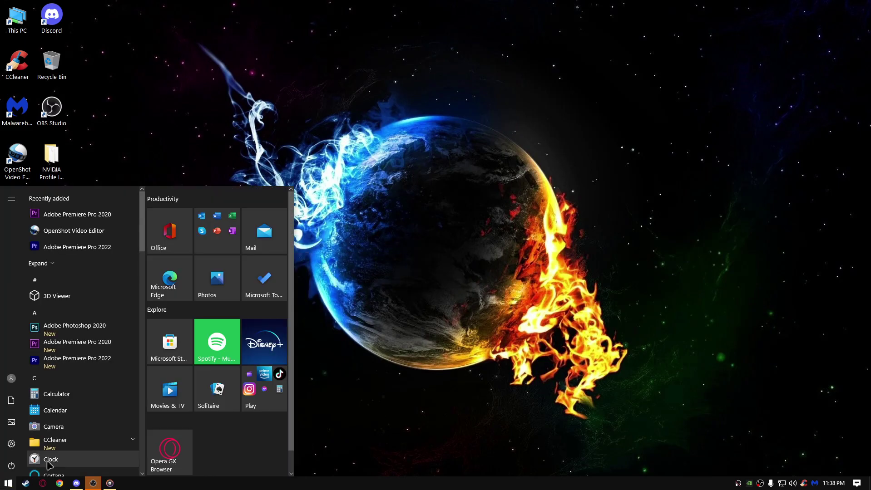
{"action": "type", "text": "g"}
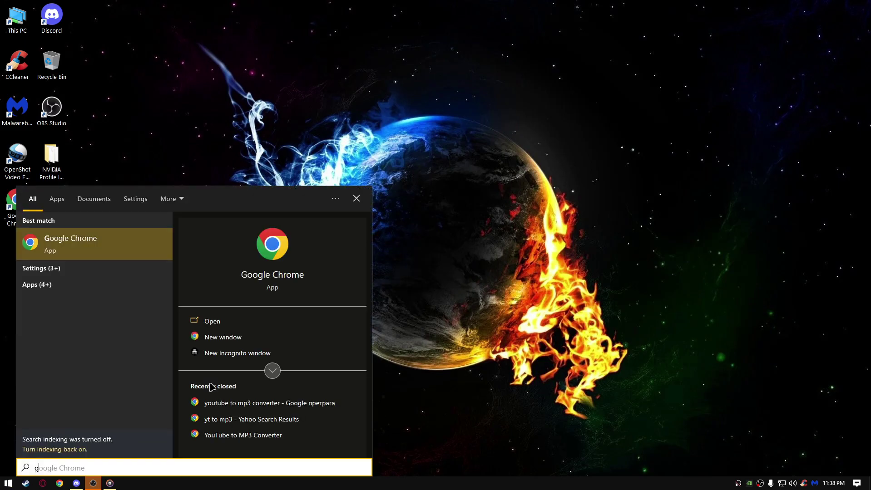
{"action": "type", "text": "ame mode"}
{"action": "key", "text": "Return"}
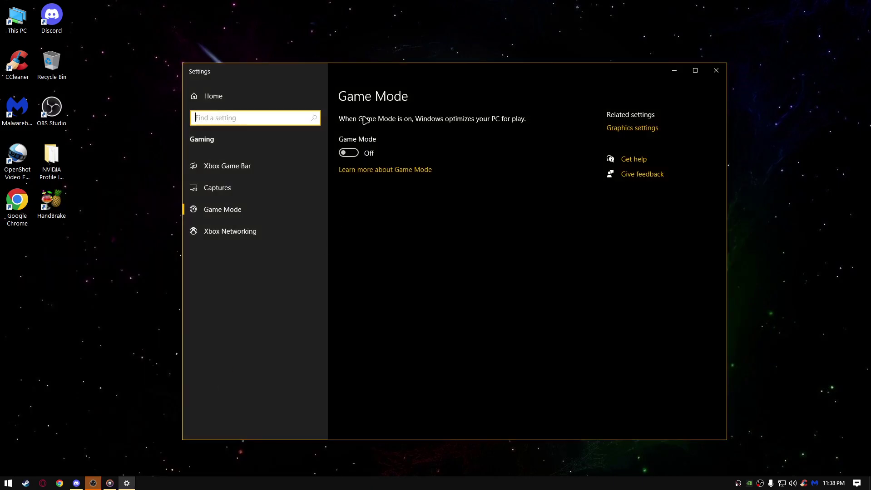
{"action": "left_click", "coordinate": [348, 153]}
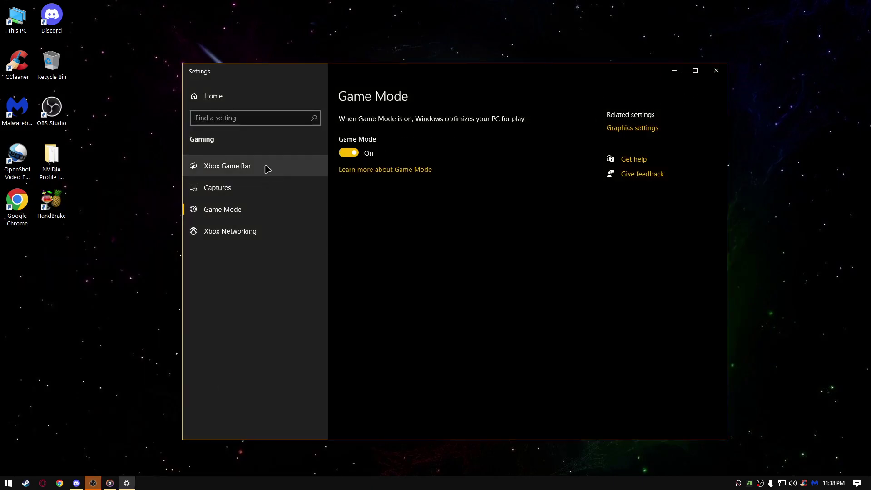
{"action": "left_click", "coordinate": [263, 175]}
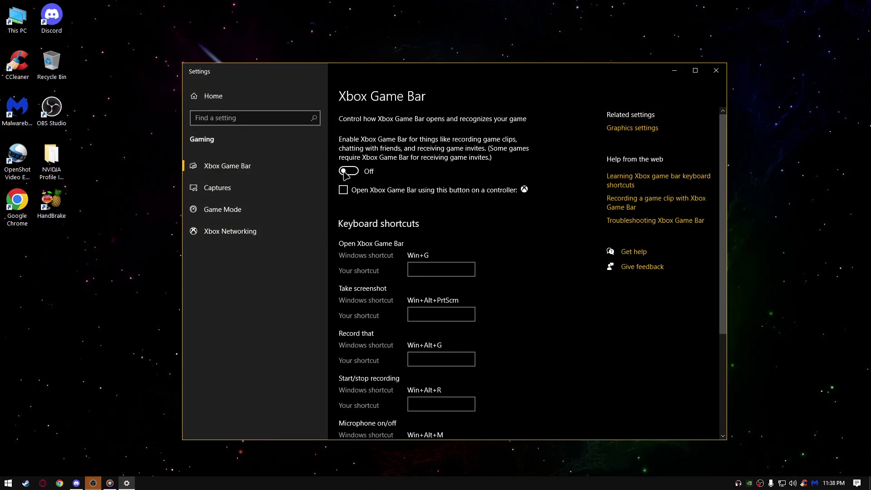
{"action": "left_click", "coordinate": [278, 205]}
{"action": "left_click", "coordinate": [274, 229]}
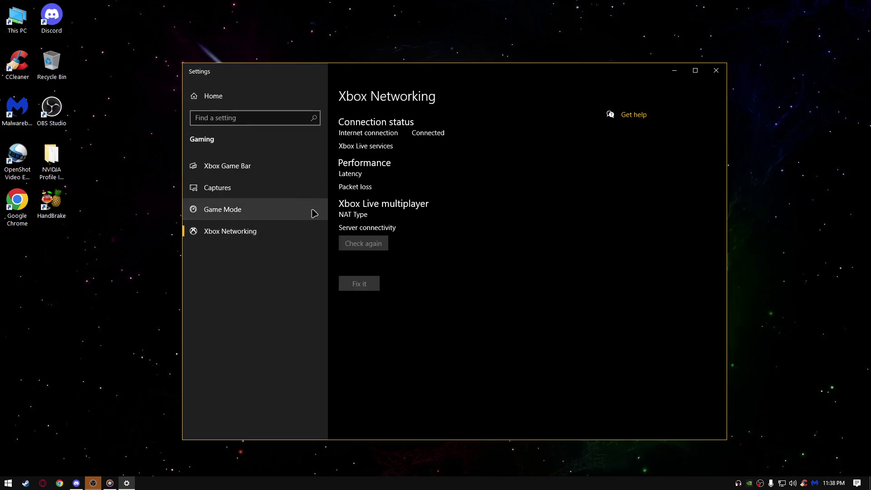
- Close Settings, then exit CCleaner and quit Malwarebytes from their notification-area icons
{"action": "left_click", "coordinate": [715, 70]}
{"action": "right_click", "coordinate": [176, 205]}
{"action": "left_click", "coordinate": [216, 235]}
{"action": "right_click", "coordinate": [804, 483]}
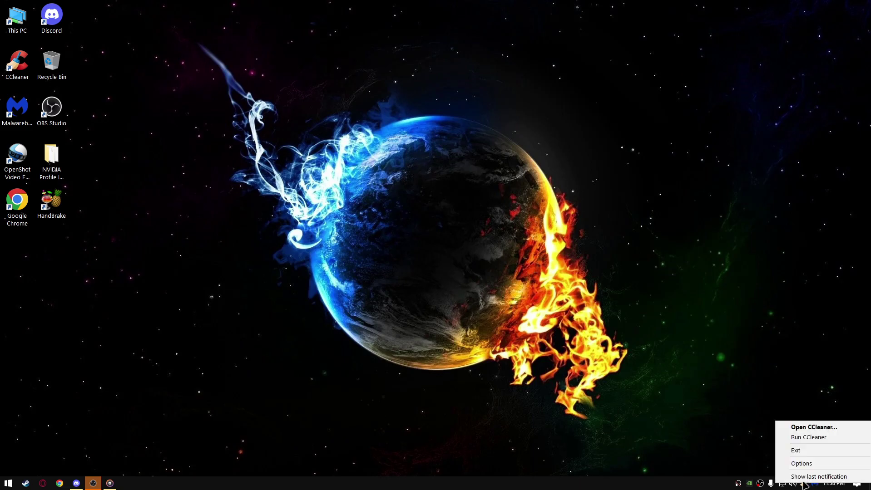
{"action": "left_click", "coordinate": [795, 450]}
{"action": "right_click", "coordinate": [813, 482]}
{"action": "left_click", "coordinate": [772, 477]}
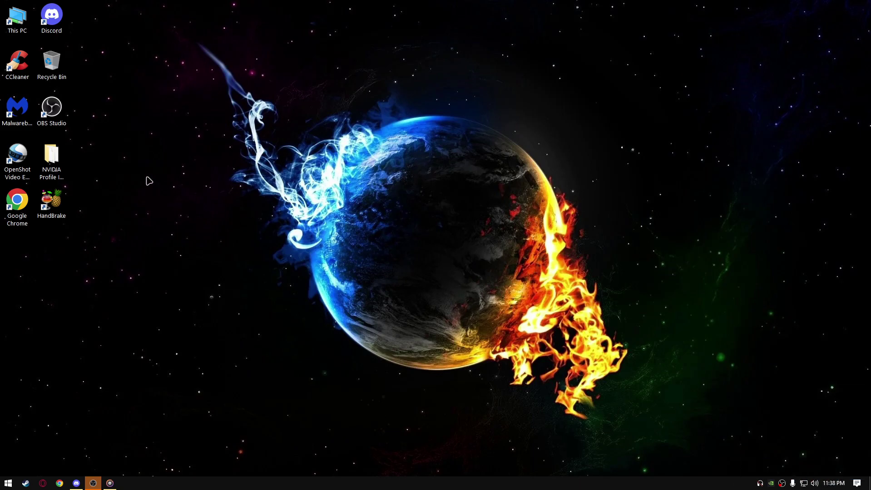
- Refresh the desktop twice and select the CCleaner desktop shortcut
{"action": "right_click", "coordinate": [140, 176]}
{"action": "left_click", "coordinate": [174, 205]}
{"action": "right_click", "coordinate": [153, 192]}
{"action": "left_click", "coordinate": [191, 224]}
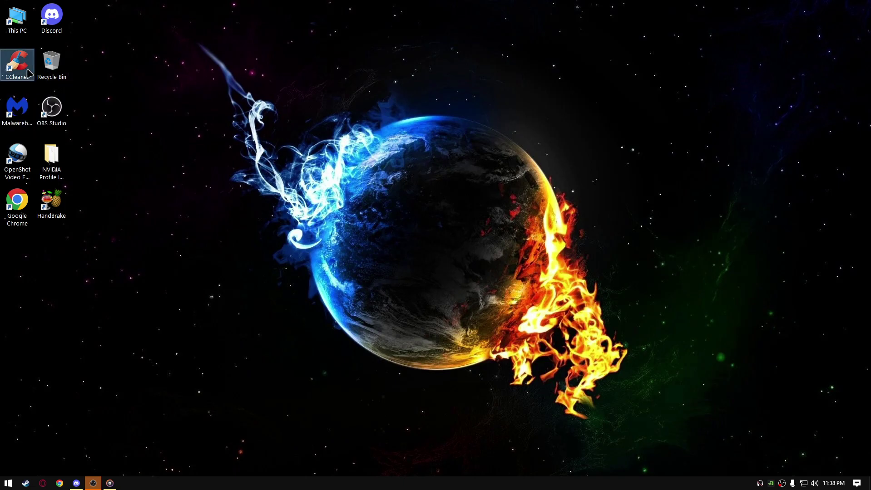
{"action": "left_click", "coordinate": [28, 73]}
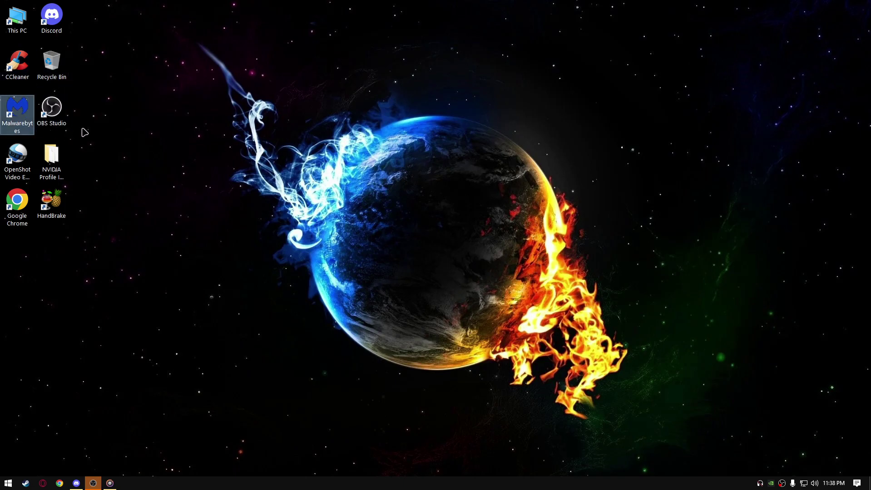
- Refresh the desktop repeatedly until the tray icons are gone
{"action": "right_click", "coordinate": [81, 128]}
{"action": "right_click", "coordinate": [118, 160]}
{"action": "right_click", "coordinate": [159, 185]}
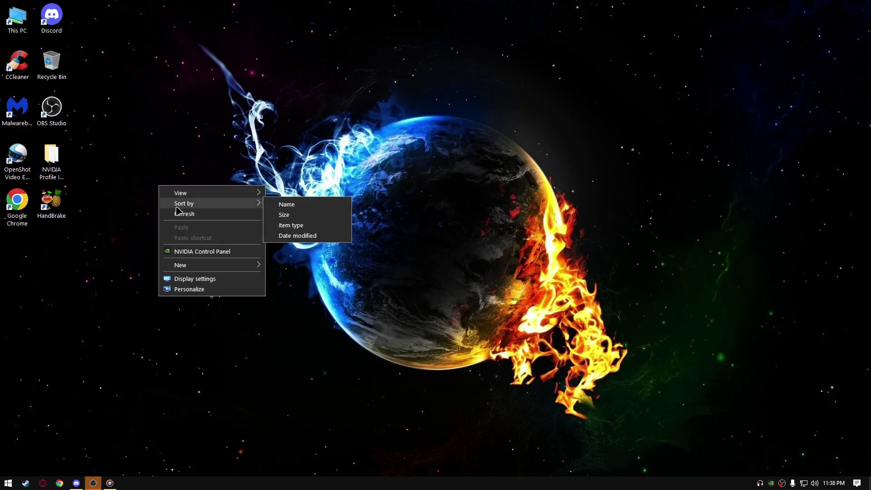
{"action": "left_click", "coordinate": [171, 209]}
{"action": "right_click", "coordinate": [136, 184]}
{"action": "left_click", "coordinate": [163, 211]}
{"action": "right_click", "coordinate": [148, 195]}
{"action": "left_click", "coordinate": [171, 222]}
{"action": "right_click", "coordinate": [184, 271]}
{"action": "left_click", "coordinate": [208, 298]}
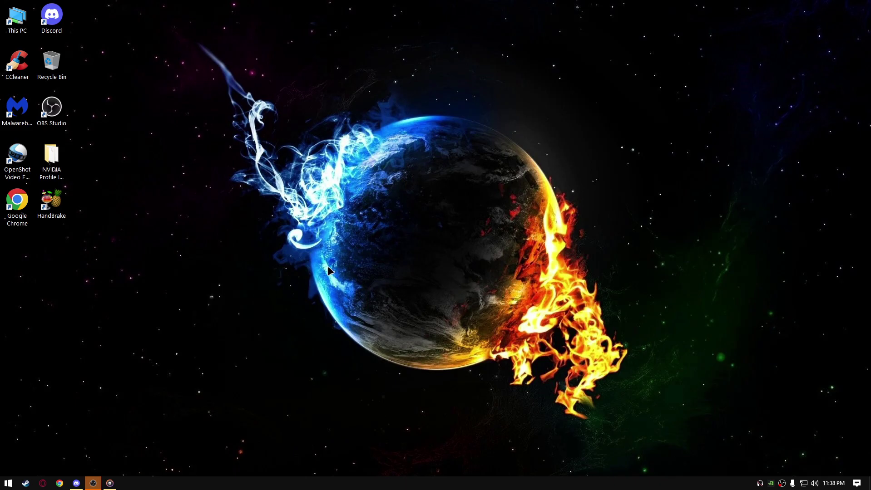